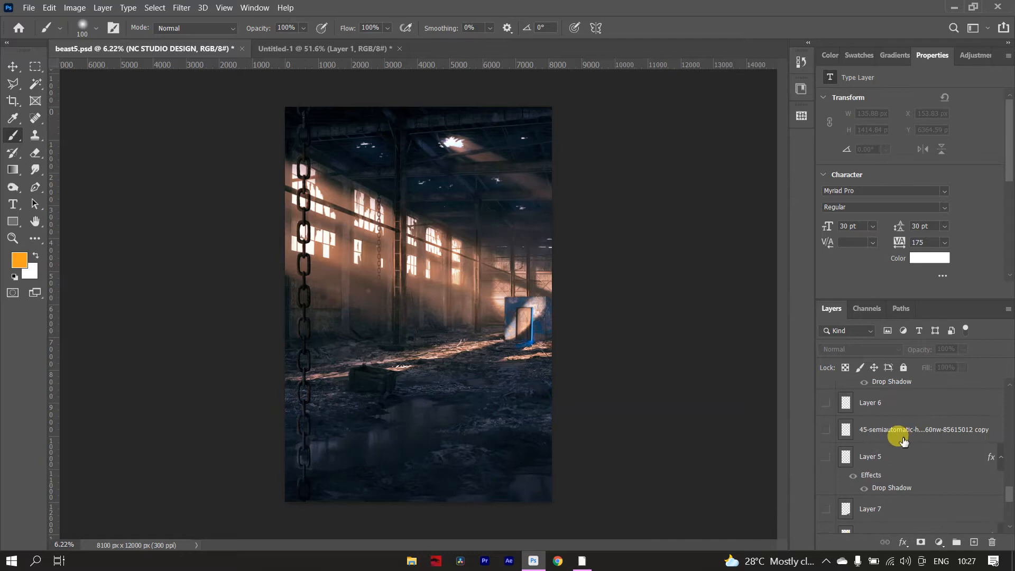
Make Layer 1, the cut-out of the man with the rifle, visible in beast5.psd.
{"action": "scroll", "coordinate": [904, 440], "scroll_direction": "up", "scroll_amount": 3}
{"action": "scroll", "coordinate": [877, 423], "scroll_direction": "up", "scroll_amount": 4}
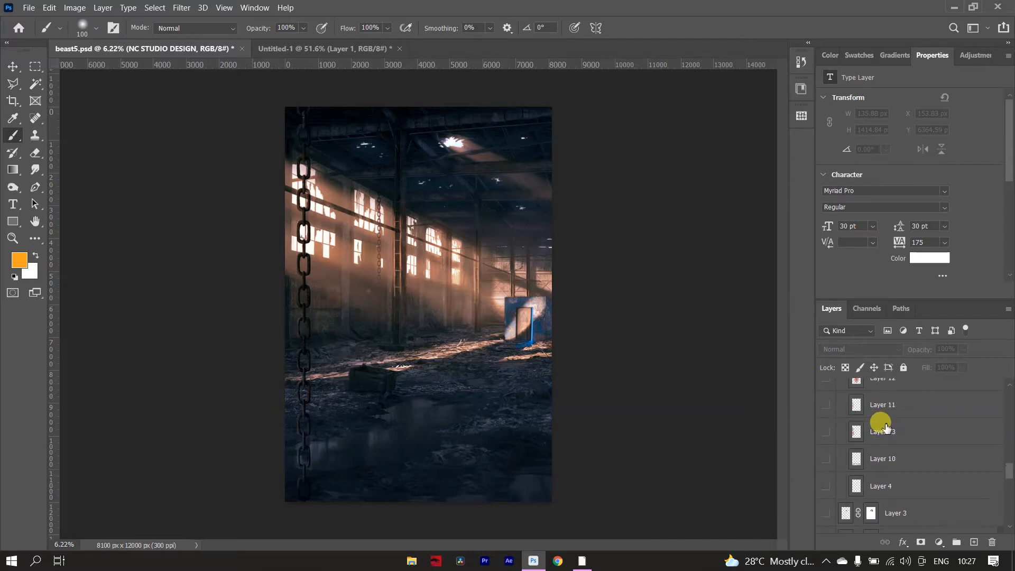
{"action": "scroll", "coordinate": [886, 427], "scroll_direction": "up", "scroll_amount": 6}
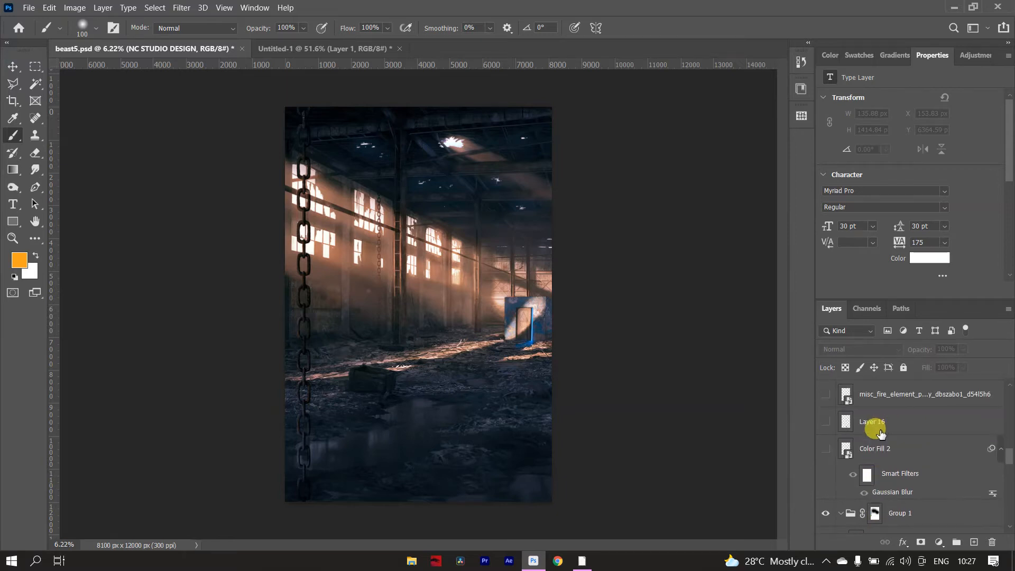
{"action": "scroll", "coordinate": [880, 433], "scroll_direction": "up", "scroll_amount": 3}
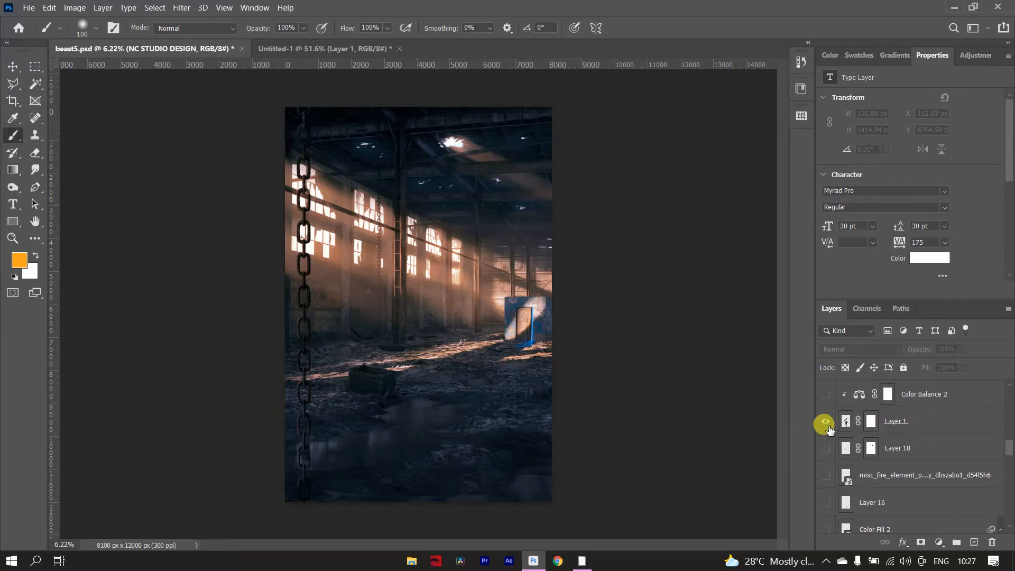
{"action": "left_click", "coordinate": [825, 423]}
Make the NC STUDIO DESIGN text layer, Layer 8 and the motion-blurred Color Fill 1 layer visible.
{"action": "scroll", "coordinate": [846, 476], "scroll_direction": "down", "scroll_amount": 10}
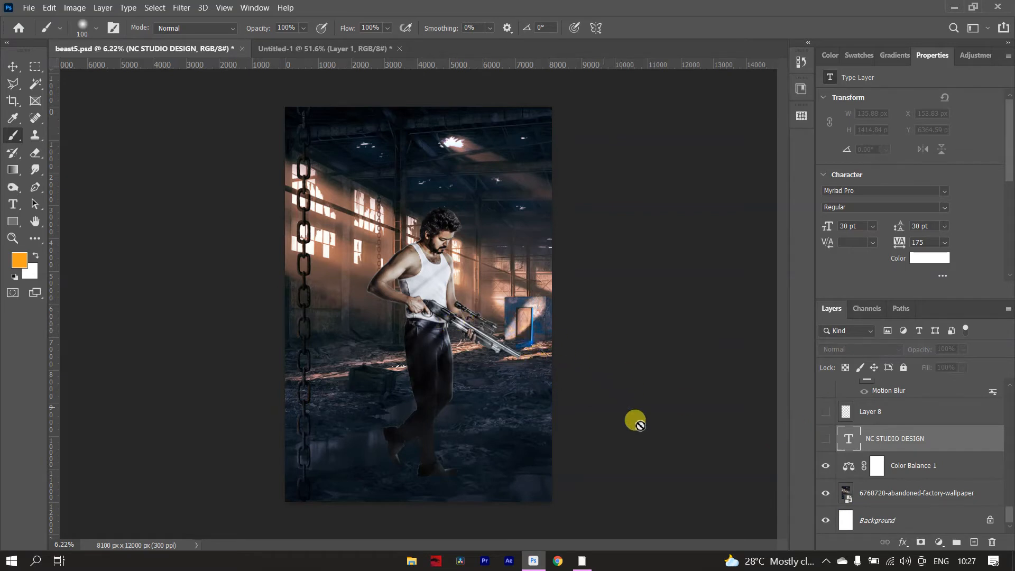
{"action": "left_click", "coordinate": [824, 441]}
{"action": "scroll", "coordinate": [902, 435], "scroll_direction": "up", "scroll_amount": 1}
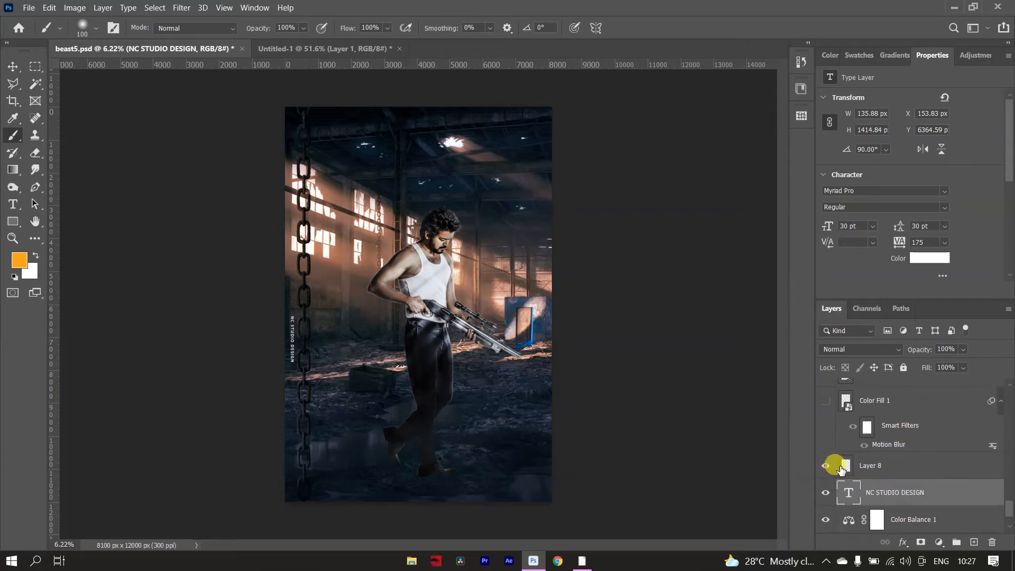
{"action": "scroll", "coordinate": [841, 468], "scroll_direction": "up", "scroll_amount": 1}
{"action": "left_click", "coordinate": [825, 428]}
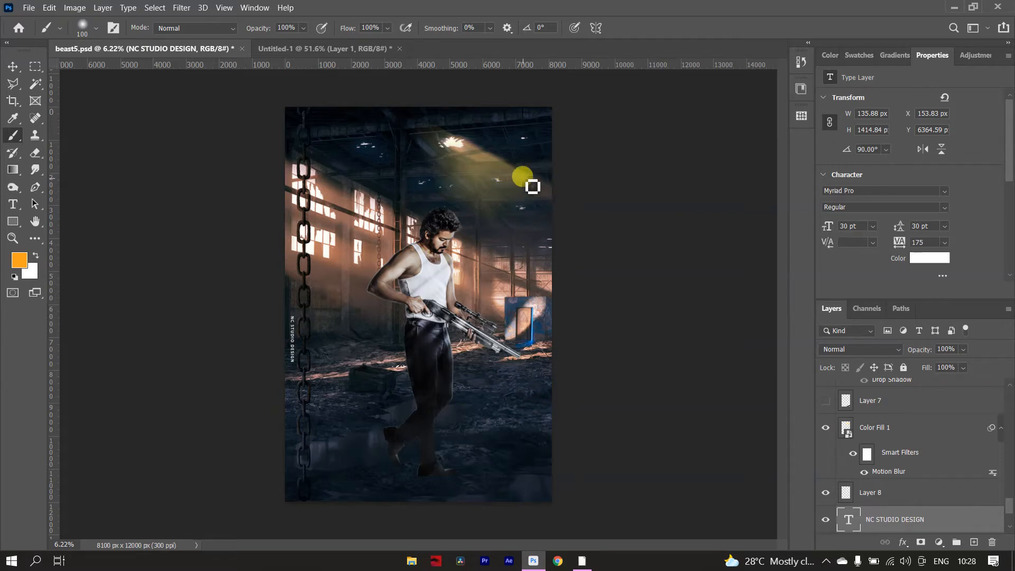
In Untitled-1, outline a closed beam-shaped quadrilateral about 774 × 491 px with the Pen tool and convert it to a selection.
{"action": "left_click", "coordinate": [326, 49]}
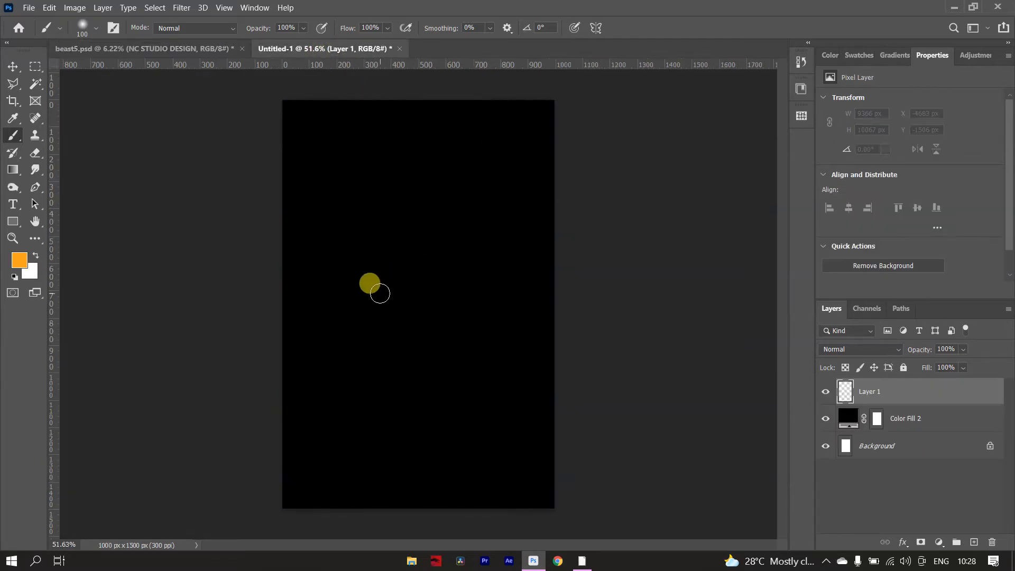
{"action": "key", "text": "p"}
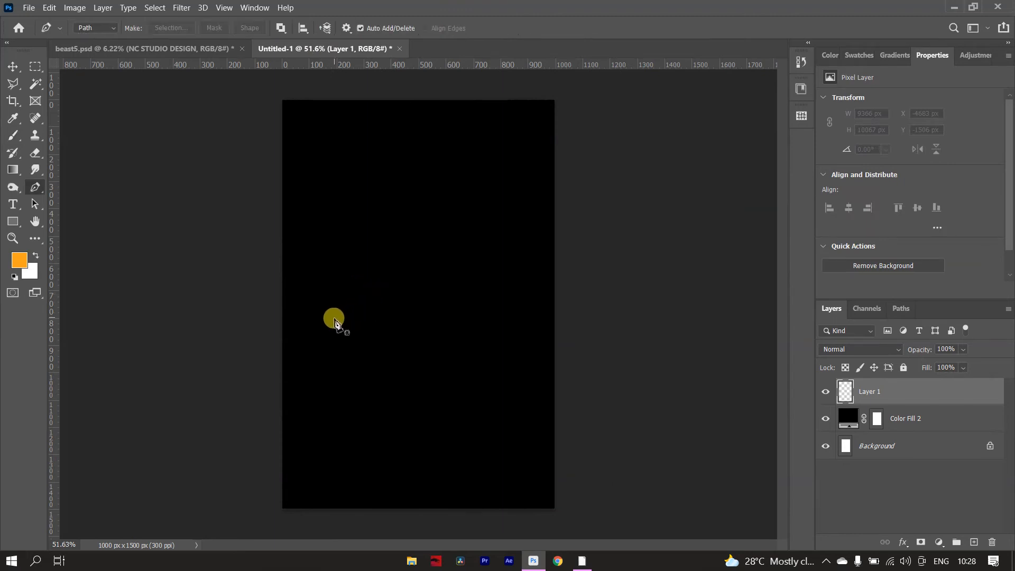
{"action": "left_click", "coordinate": [317, 317]}
{"action": "left_click", "coordinate": [513, 237]}
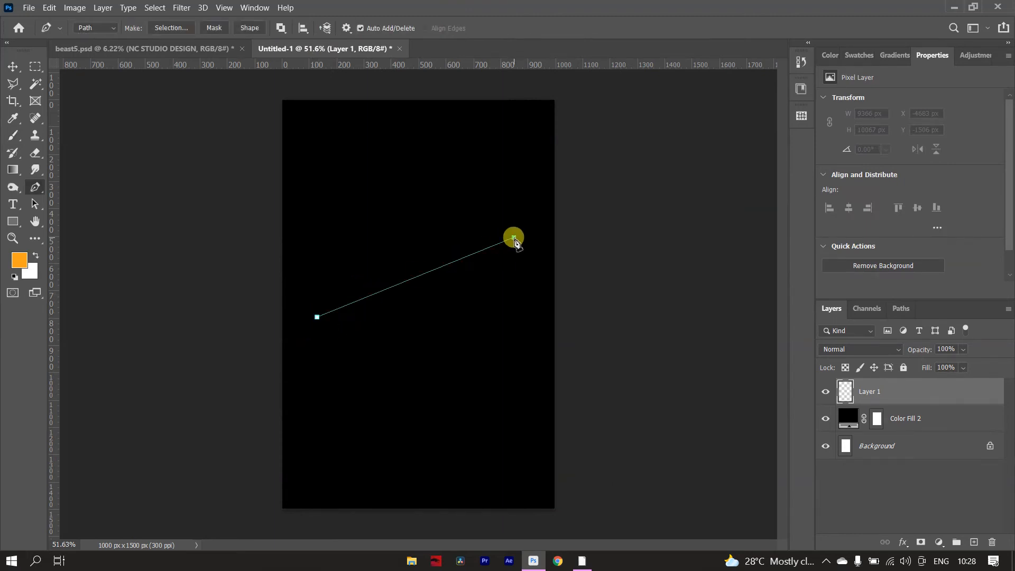
{"action": "left_click", "coordinate": [528, 371]}
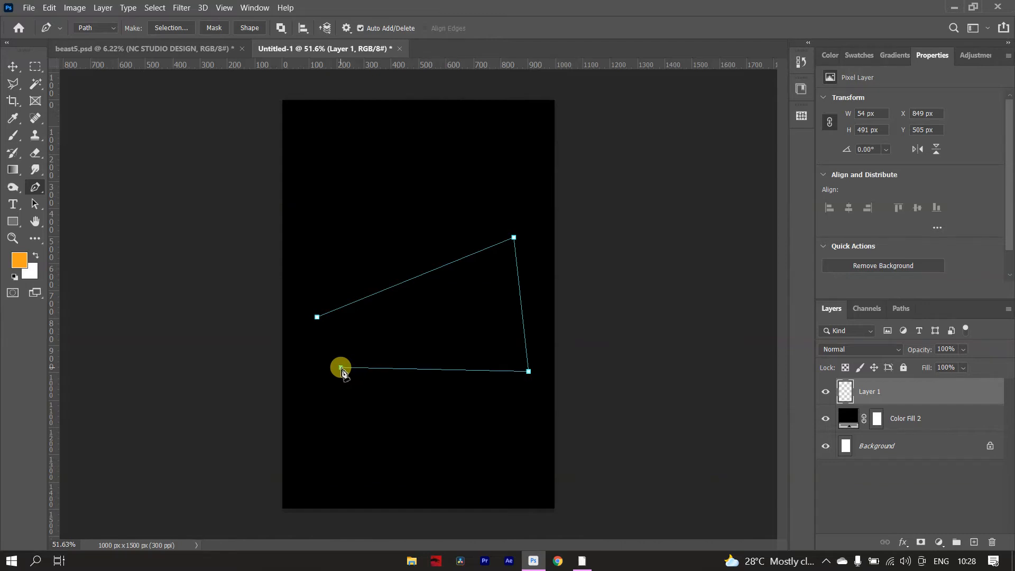
{"action": "left_click", "coordinate": [317, 319]}
{"action": "key", "text": "ctrl+Return"}
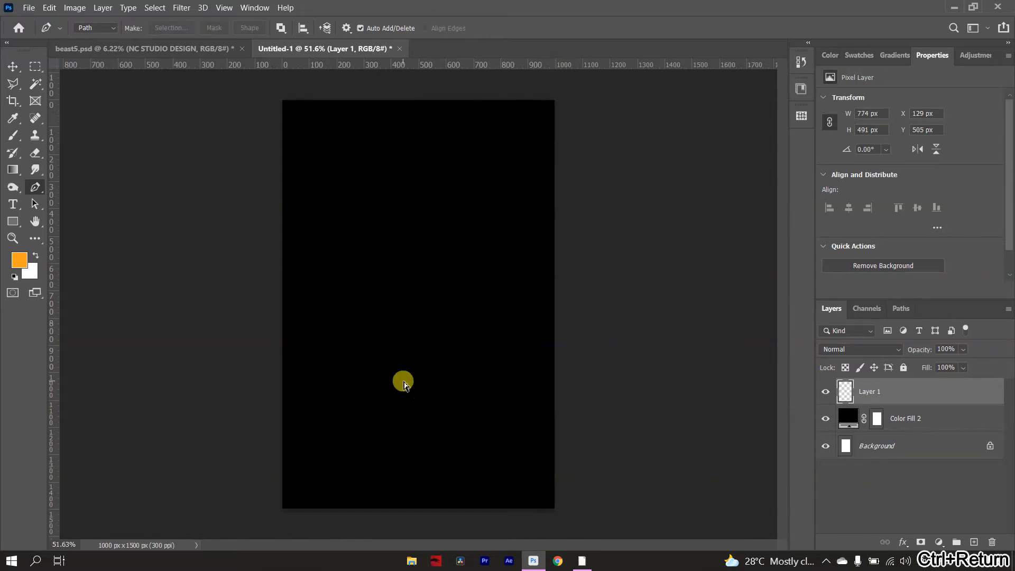
Fill the beam-shaped selection with a white Solid Color fill layer.
{"action": "left_click", "coordinate": [938, 542]}
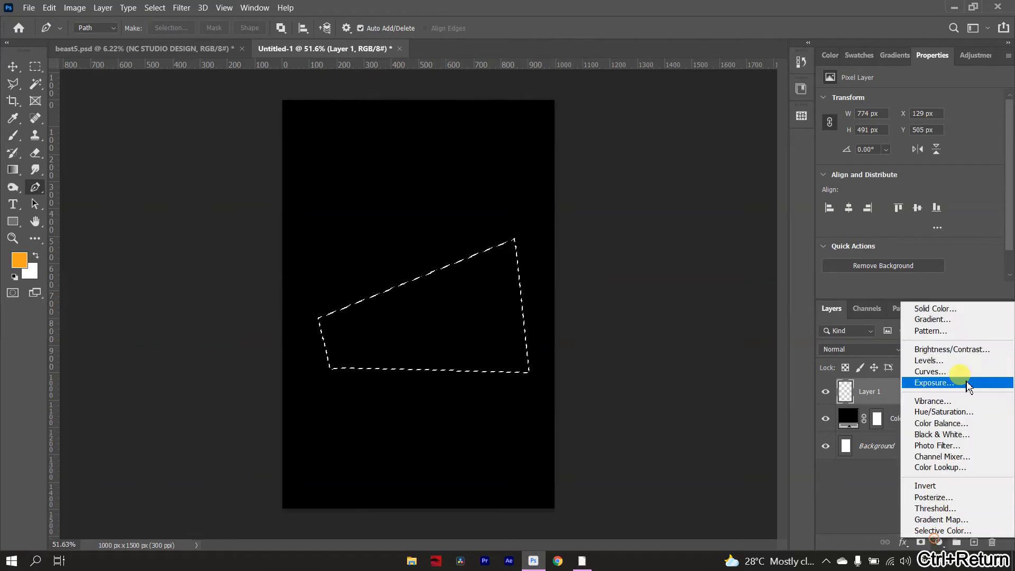
{"action": "left_click", "coordinate": [945, 308]}
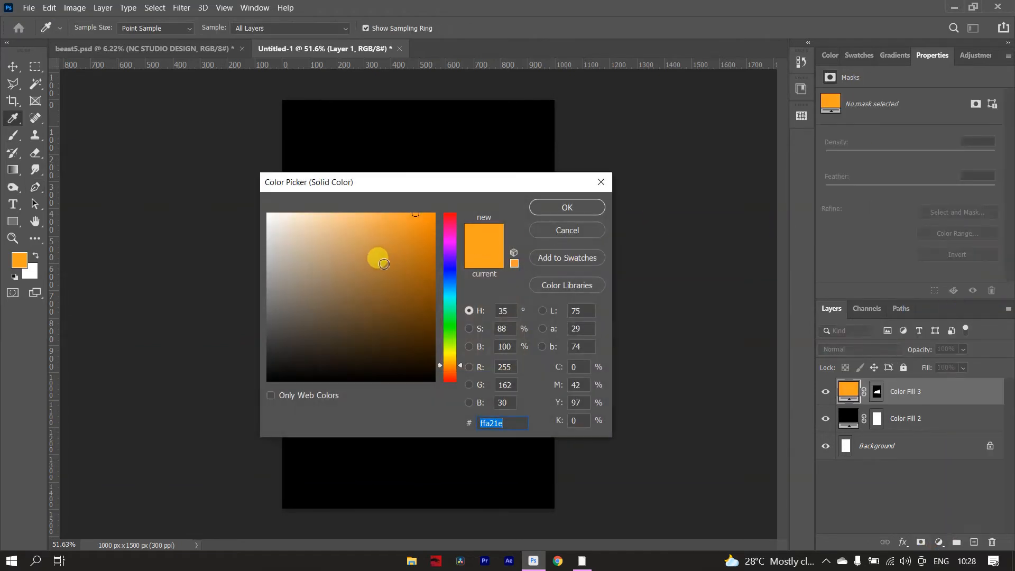
{"action": "left_click_drag", "start_coordinate": [378, 258], "coordinate": [218, 154]}
{"action": "left_click", "coordinate": [564, 208]}
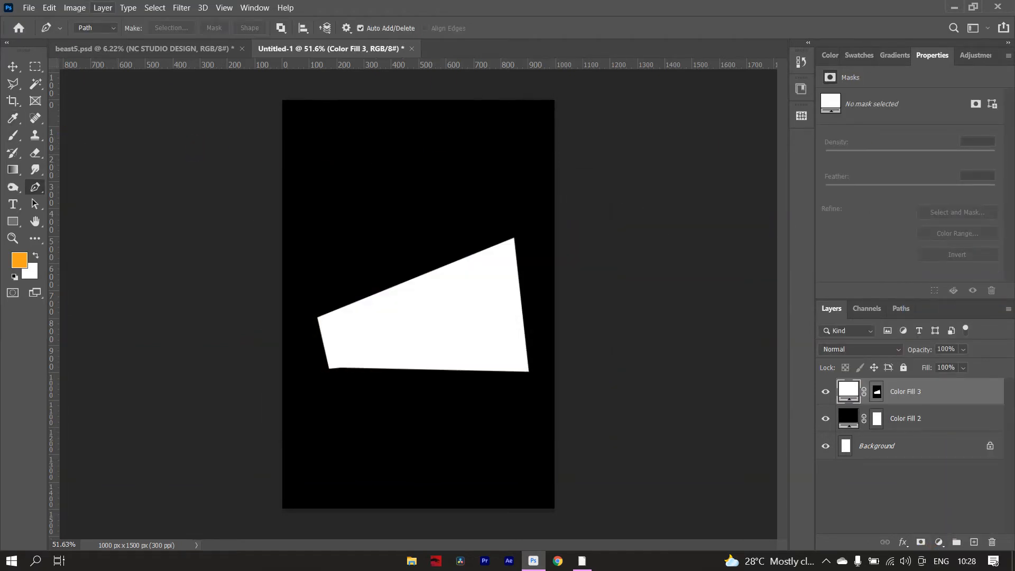
Convert the white beam shape to a smart object and apply Motion Blur with a 20° angle and 134 pixels distance.
{"action": "left_click", "coordinate": [188, 9]}
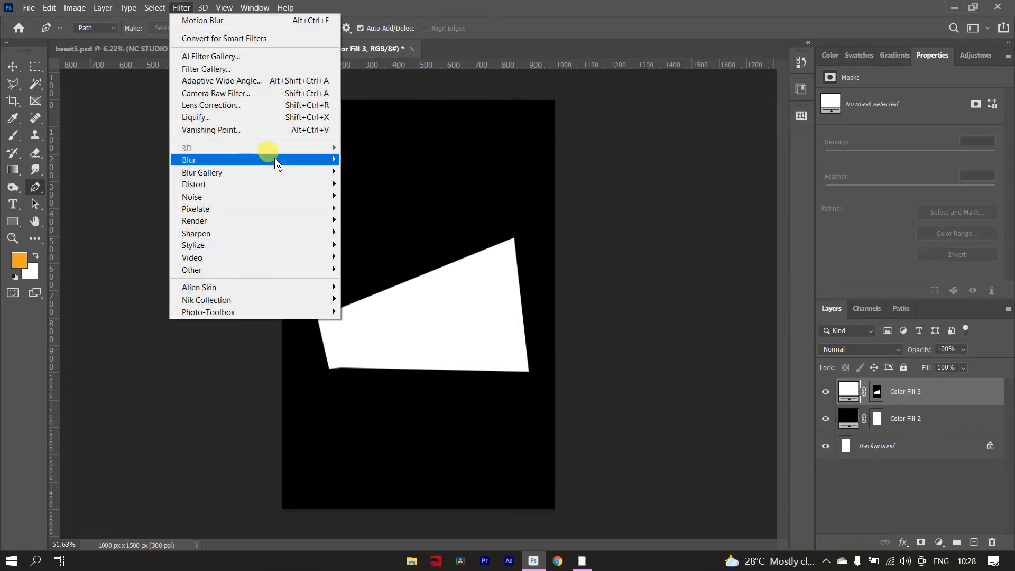
{"action": "mouse_move", "coordinate": [281, 162]}
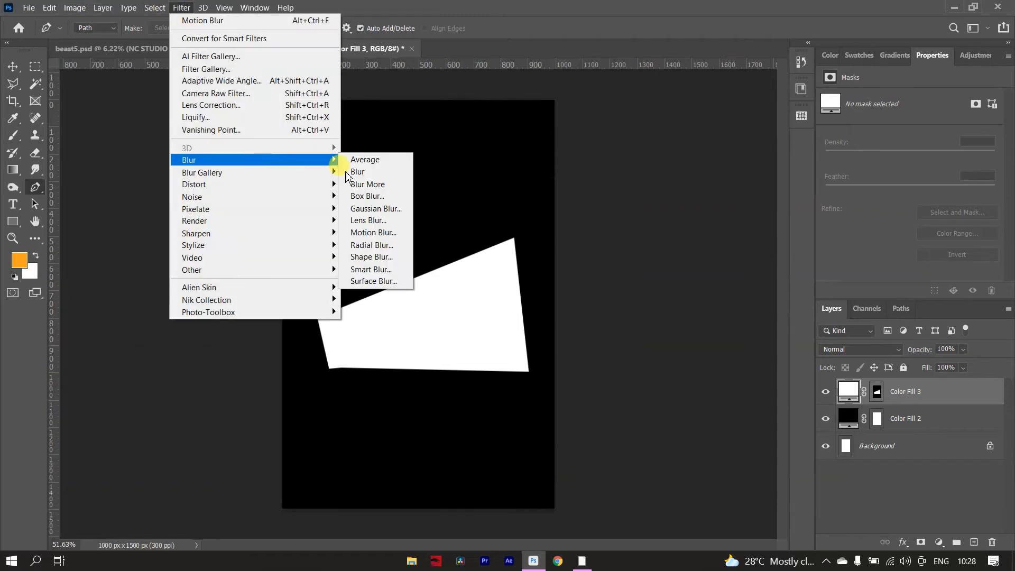
{"action": "left_click", "coordinate": [399, 233]}
{"action": "left_click", "coordinate": [470, 222]}
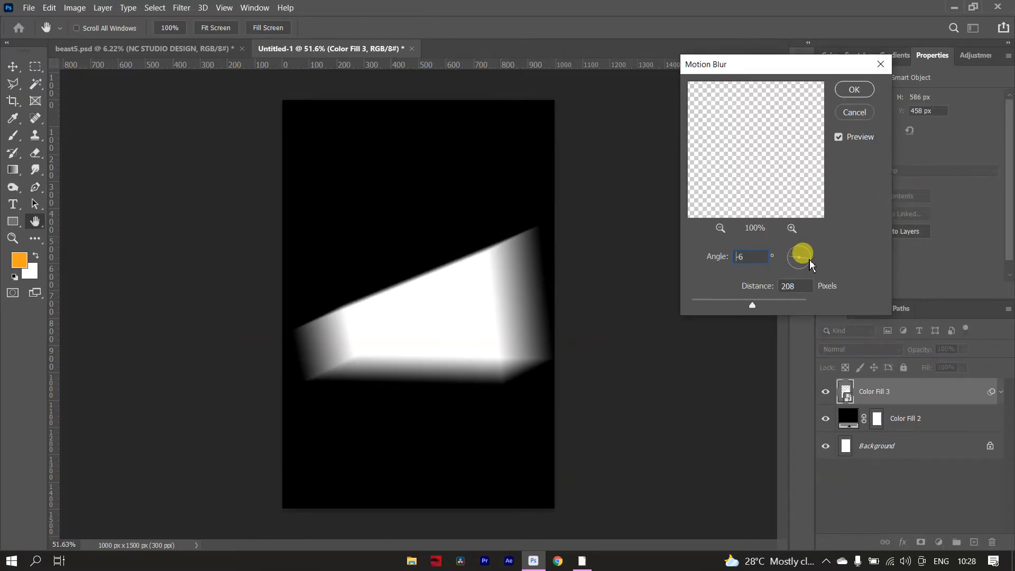
{"action": "left_click_drag", "start_coordinate": [810, 259], "coordinate": [810, 256]}
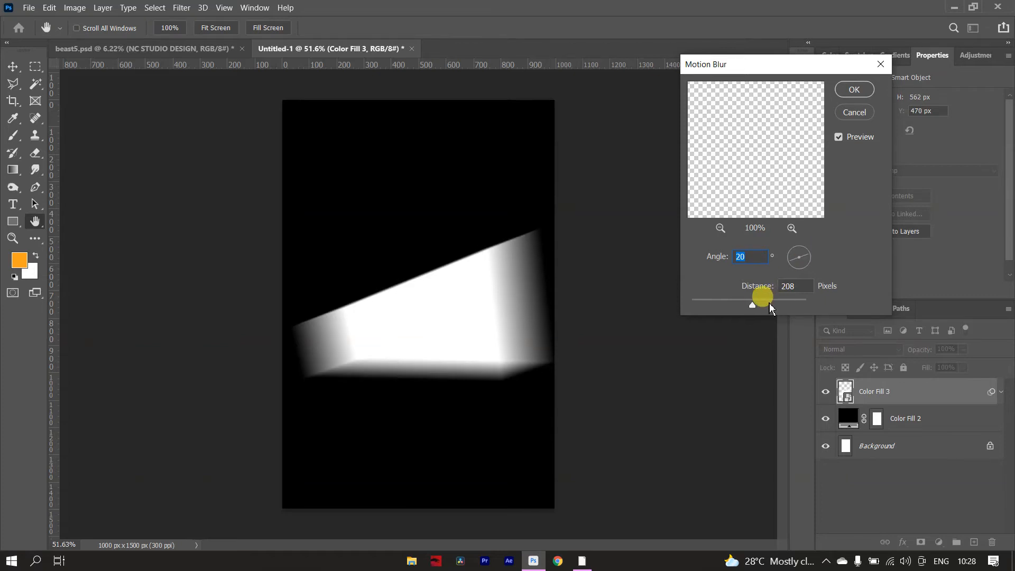
{"action": "mouse_move", "coordinate": [769, 305]}
{"action": "left_mouse_down"}
{"action": "mouse_move", "coordinate": [778, 310]}
{"action": "mouse_move", "coordinate": [754, 307]}
{"action": "left_mouse_up"}
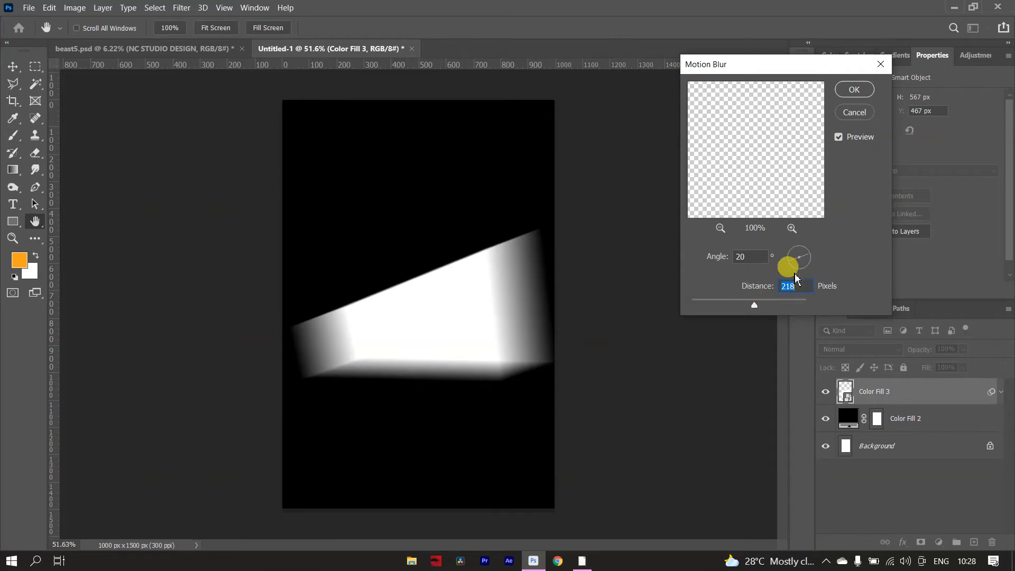
{"action": "left_click_drag", "start_coordinate": [759, 309], "coordinate": [732, 307]}
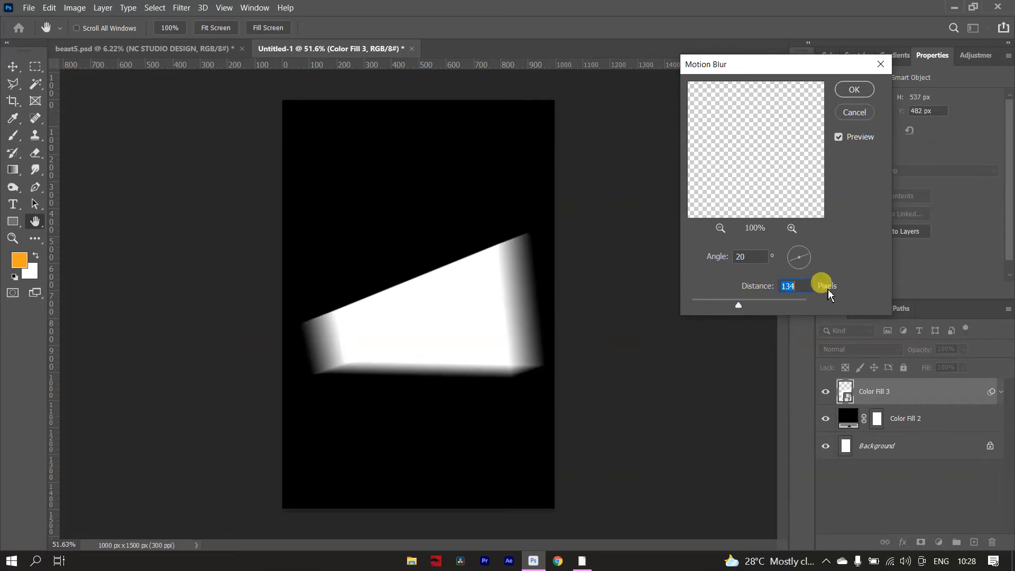
{"action": "left_click", "coordinate": [852, 88]}
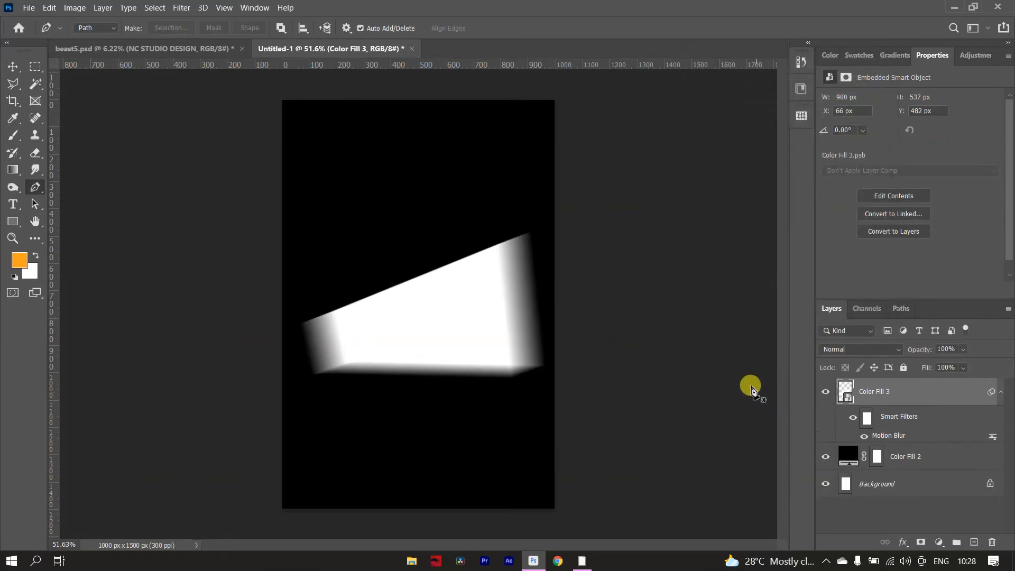
Add a layer mask to the blurred beam layer and ready a black brush enlarged to 175 px.
{"action": "left_click", "coordinate": [920, 542]}
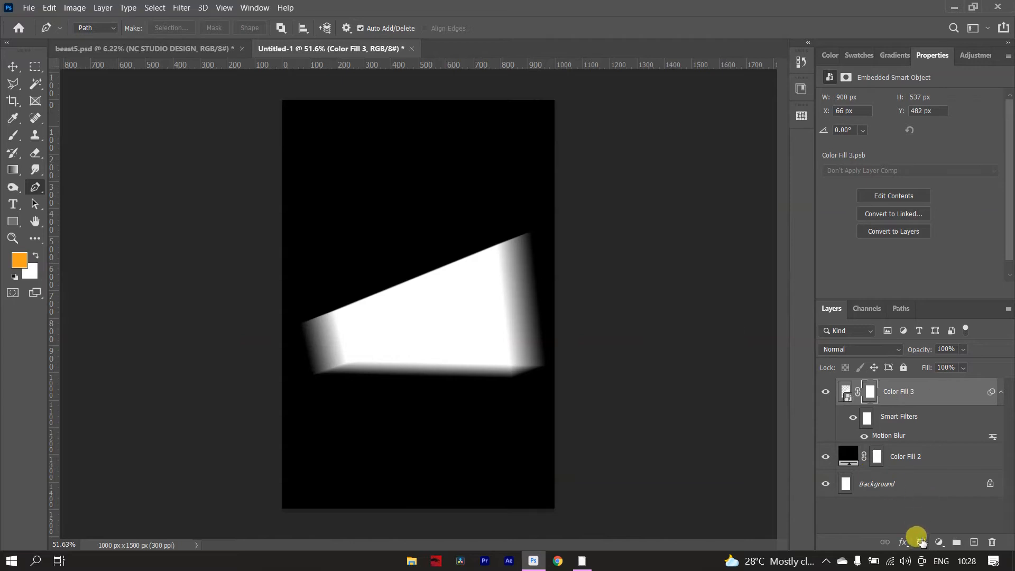
{"action": "key", "text": "d"}
{"action": "key", "text": "b"}
{"action": "key", "text": "bracketright"}
{"action": "key", "text": "bracketright"}
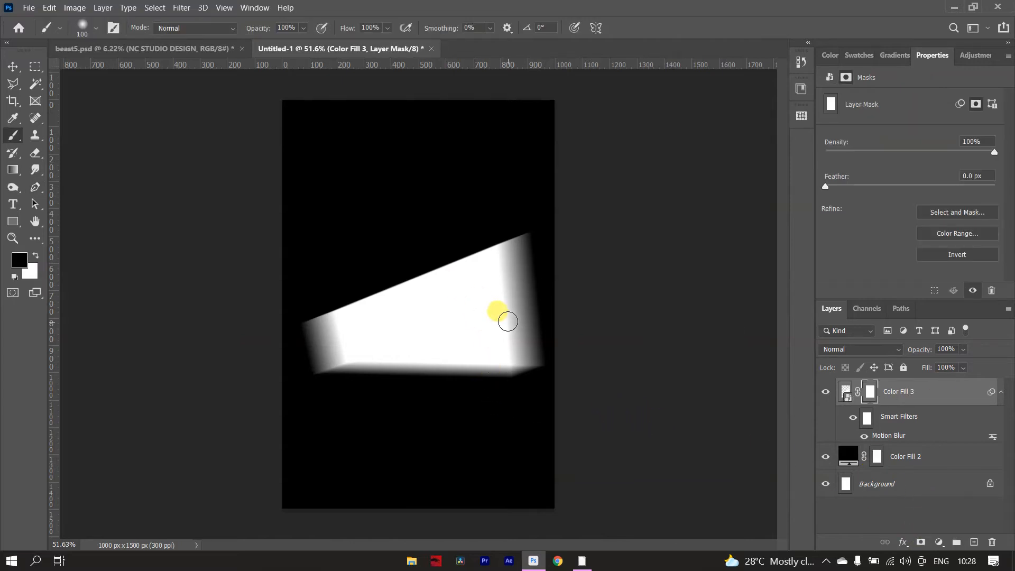
Set the beam's Motion Blur smart filter distance to 288 pixels.
{"action": "double_click", "coordinate": [880, 437]}
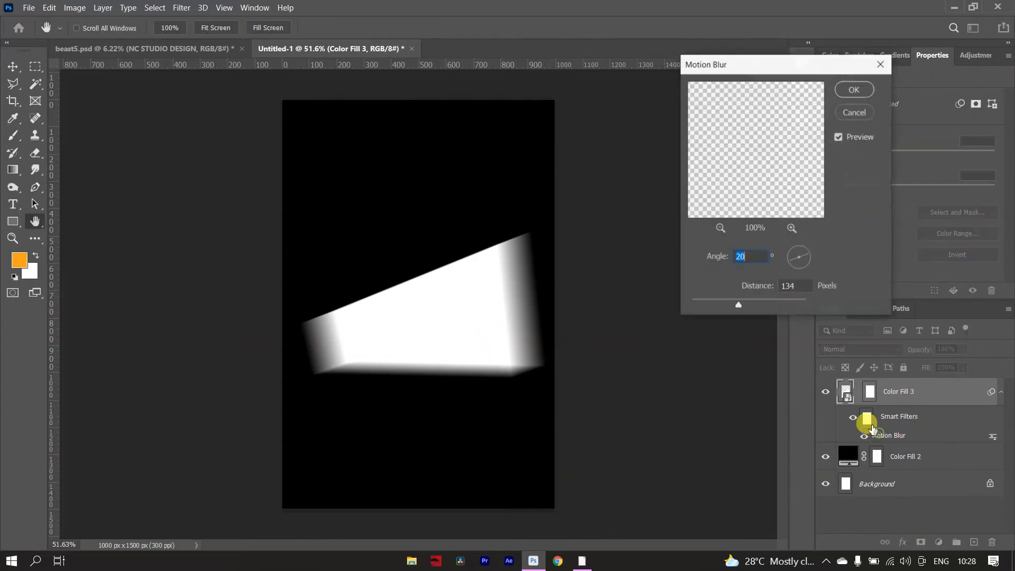
{"action": "left_click_drag", "start_coordinate": [747, 306], "coordinate": [749, 308]}
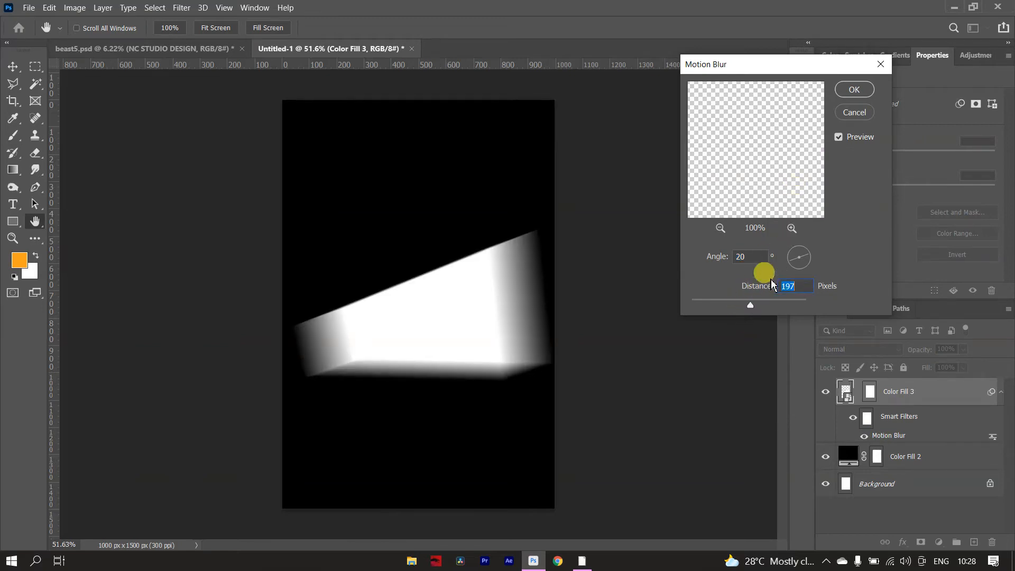
{"action": "left_click_drag", "start_coordinate": [750, 305], "coordinate": [773, 305]}
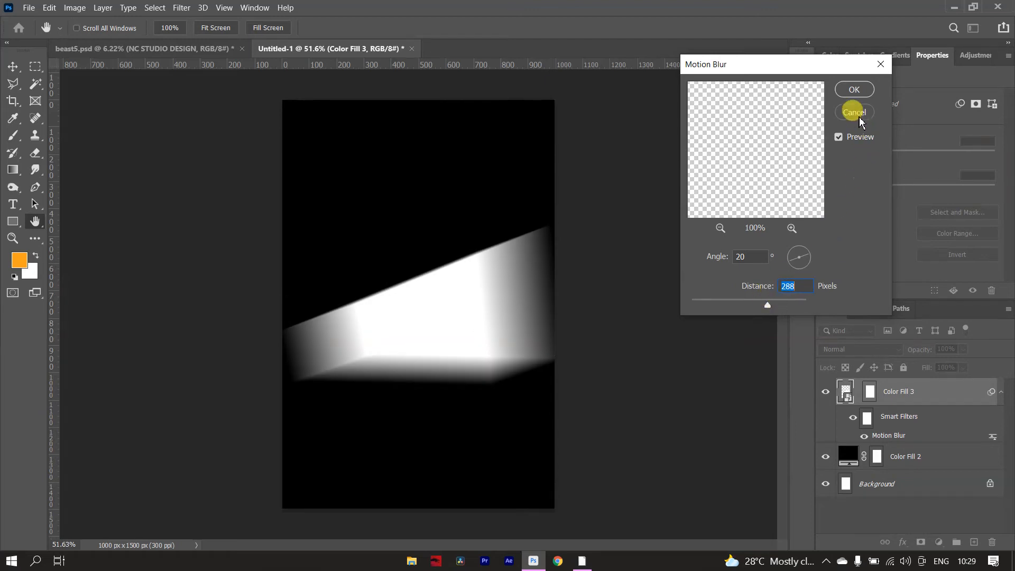
{"action": "left_click", "coordinate": [854, 89]}
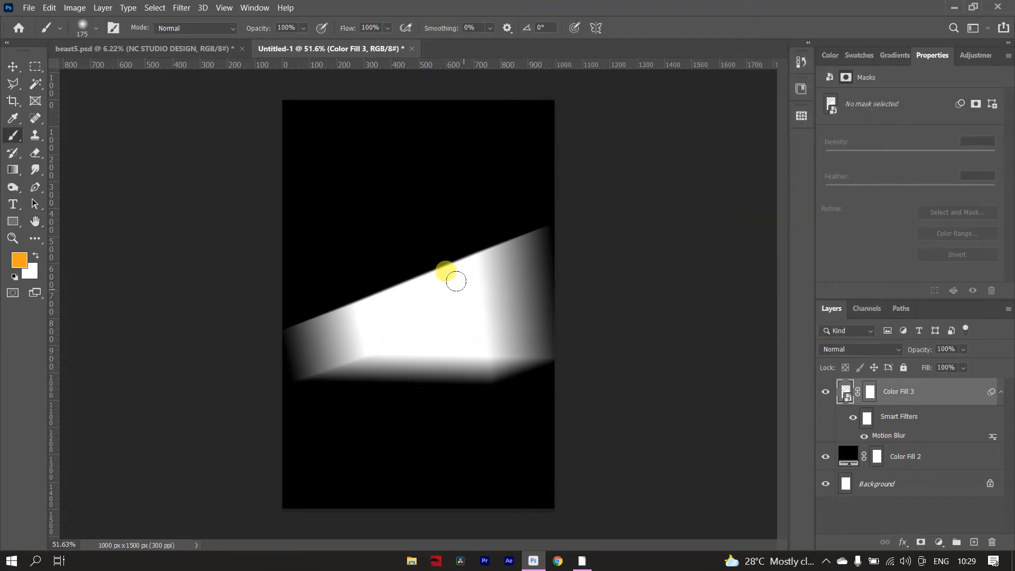
Paint black with a soft 200 px brush along the beam's upper and lower edges to soften them and taper its narrow end.
{"action": "key", "text": "bracketright"}
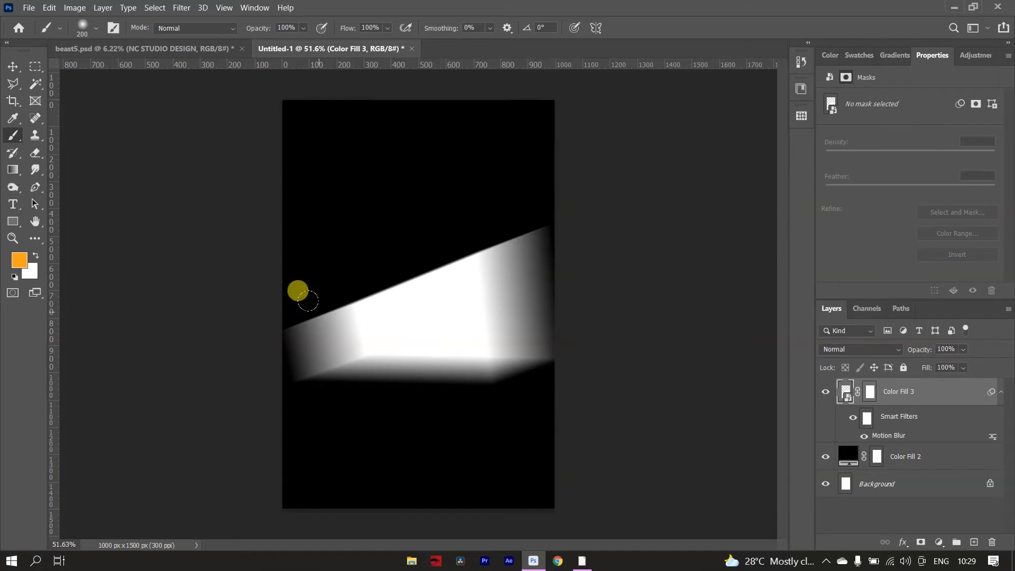
{"action": "left_click", "coordinate": [15, 276]}
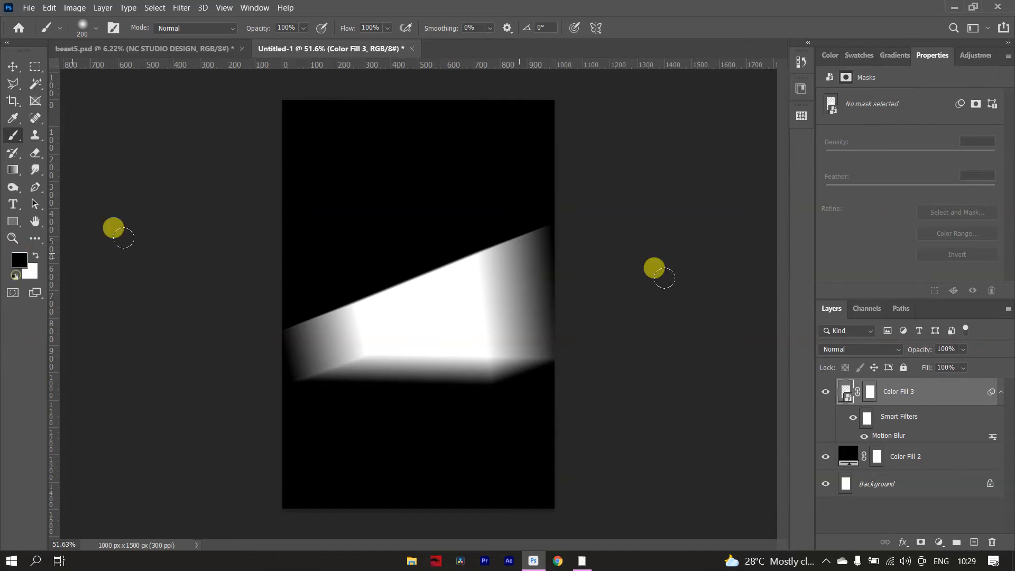
{"action": "left_click_drag", "start_coordinate": [278, 301], "coordinate": [547, 193]}
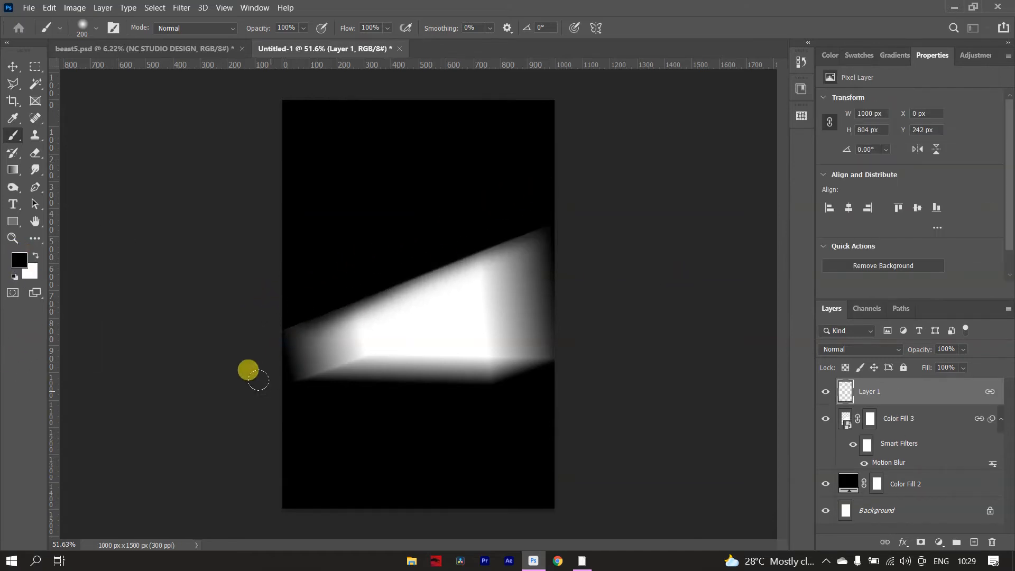
{"action": "mouse_move", "coordinate": [258, 380]}
{"action": "left_mouse_down"}
{"action": "mouse_move", "coordinate": [350, 349]}
{"action": "mouse_move", "coordinate": [481, 350]}
{"action": "mouse_move", "coordinate": [508, 372]}
{"action": "left_mouse_up"}
{"action": "key", "text": "ctrl+z"}
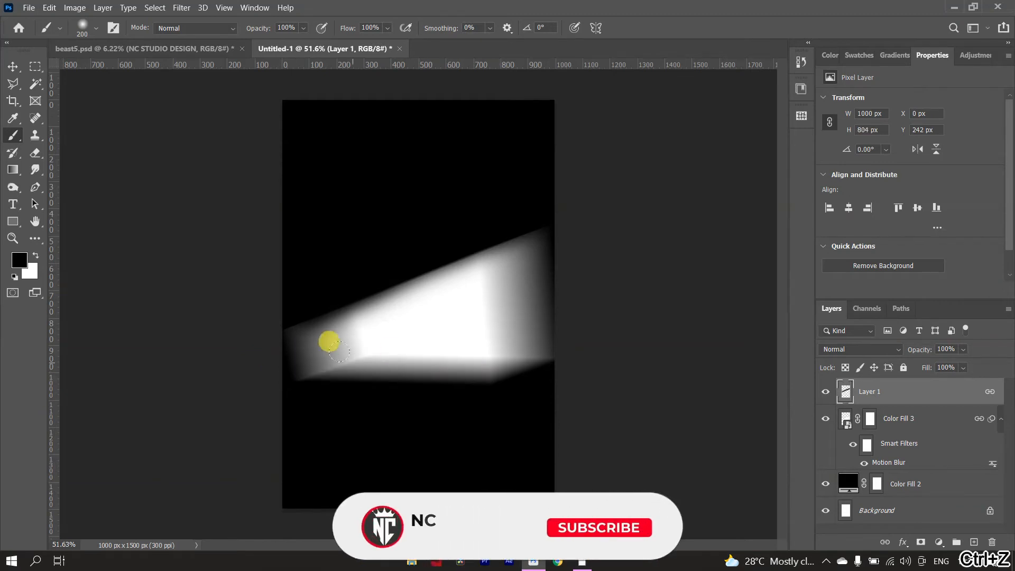
{"action": "left_click_drag", "start_coordinate": [304, 358], "coordinate": [624, 361]}
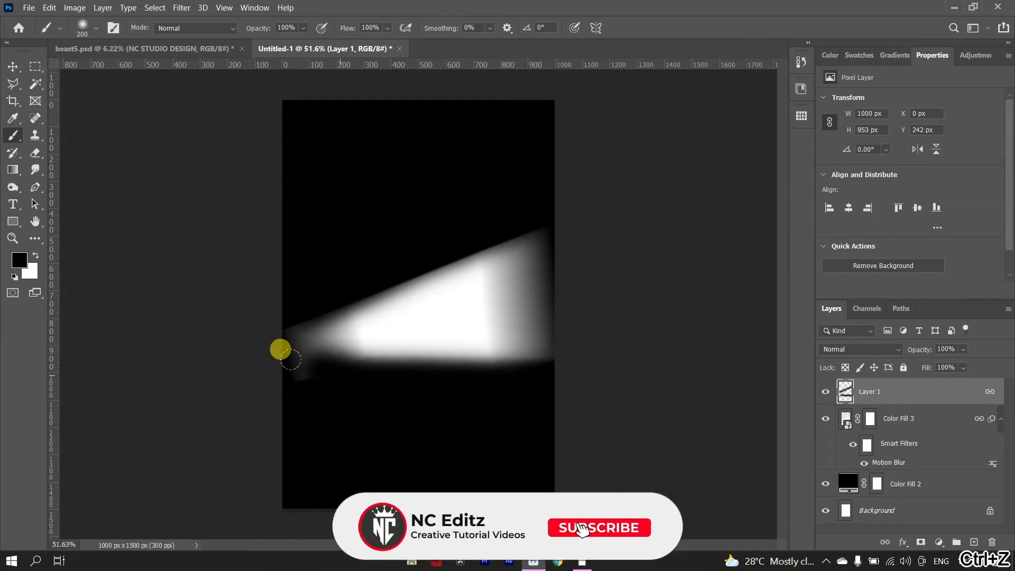
{"action": "mouse_move", "coordinate": [282, 351]}
{"action": "left_mouse_down"}
{"action": "mouse_move", "coordinate": [473, 377]}
{"action": "mouse_move", "coordinate": [601, 363]}
{"action": "left_mouse_up"}
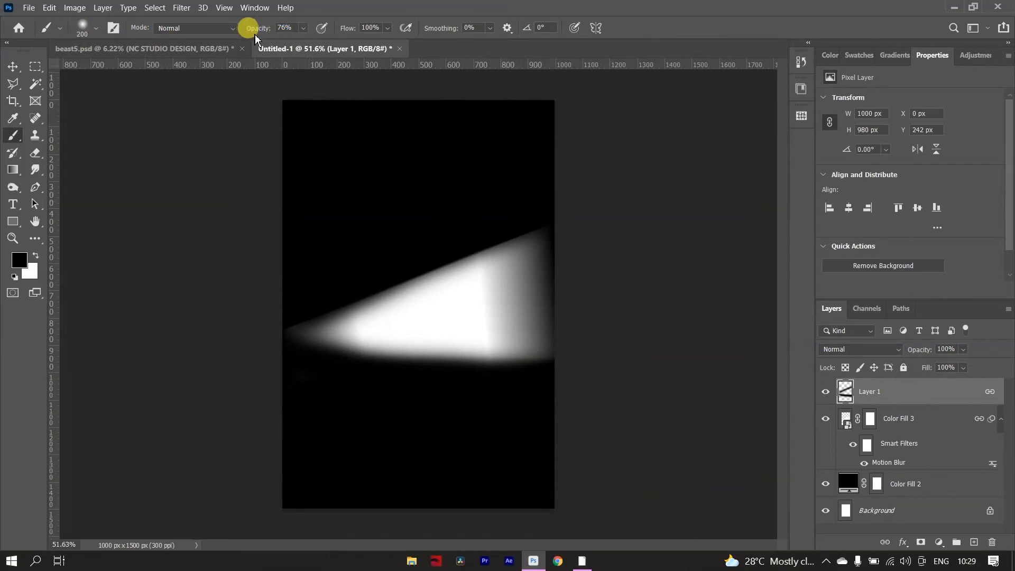
Lower the brush opacity to 37% and paint black over the beam's wide end to fade it.
{"action": "left_click_drag", "start_coordinate": [257, 28], "coordinate": [233, 35]}
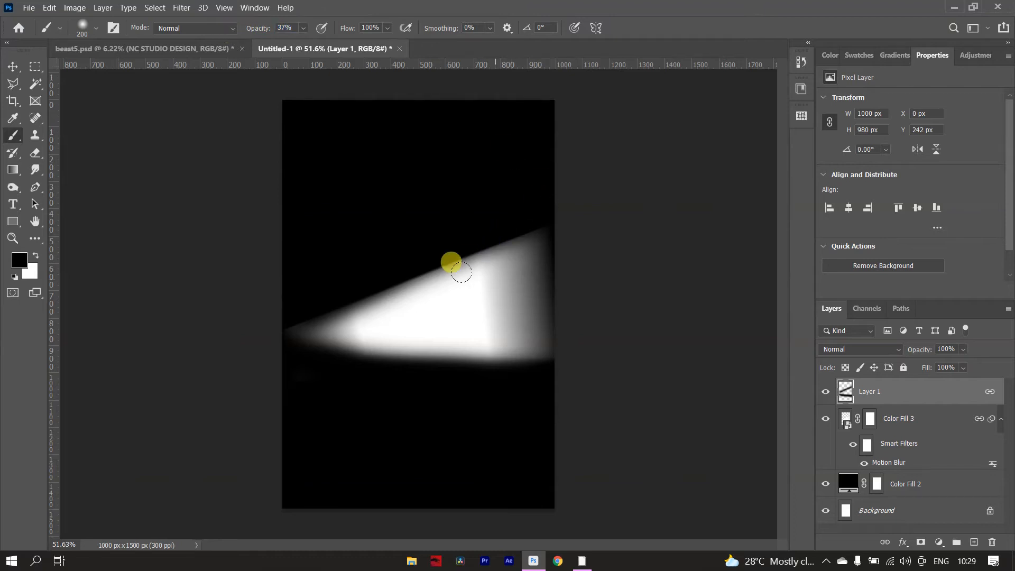
{"action": "left_click_drag", "start_coordinate": [452, 267], "coordinate": [564, 217]}
{"action": "left_click_drag", "start_coordinate": [482, 292], "coordinate": [661, 285]}
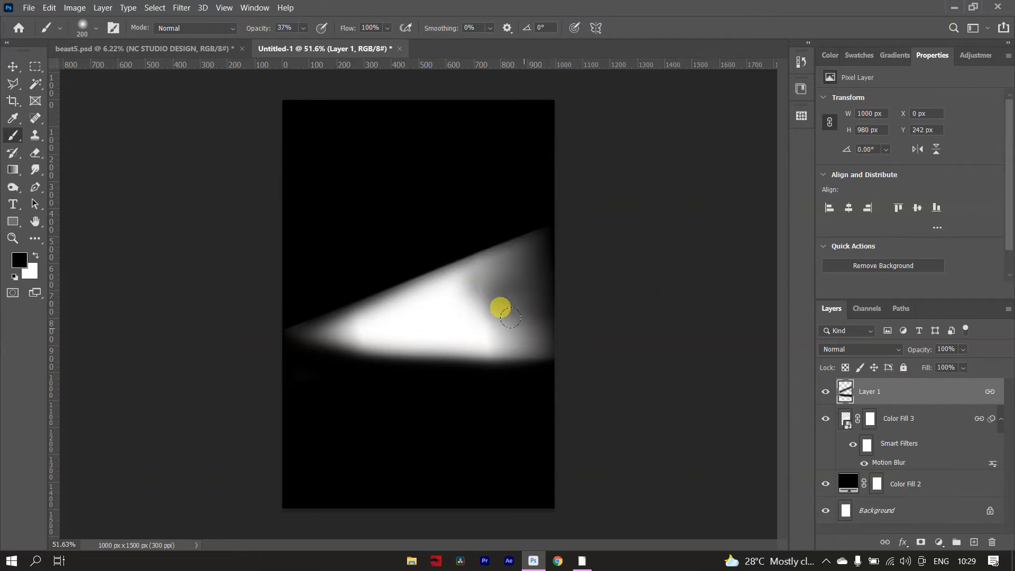
{"action": "left_click_drag", "start_coordinate": [508, 313], "coordinate": [590, 325]}
{"action": "left_click_drag", "start_coordinate": [468, 282], "coordinate": [562, 234]}
{"action": "mouse_move", "coordinate": [505, 298]}
{"action": "left_mouse_down"}
{"action": "mouse_move", "coordinate": [518, 306]}
{"action": "mouse_move", "coordinate": [516, 326]}
{"action": "mouse_move", "coordinate": [450, 278]}
{"action": "mouse_move", "coordinate": [519, 311]}
{"action": "mouse_move", "coordinate": [495, 325]}
{"action": "mouse_move", "coordinate": [549, 346]}
{"action": "left_mouse_up"}
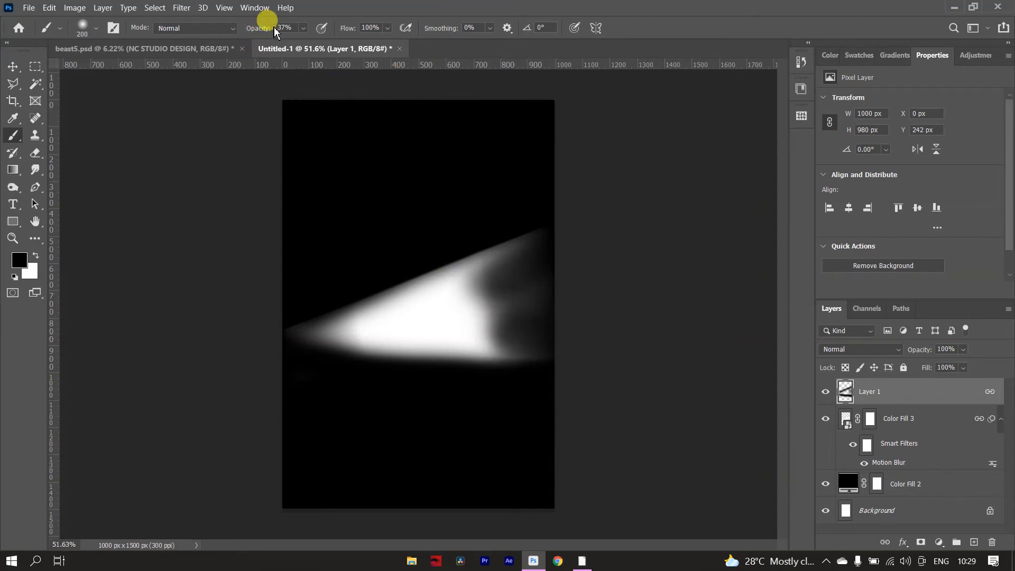
Paint black over the middle of the beam with the brush at 26% opacity to dim it further.
{"action": "left_click_drag", "start_coordinate": [392, 310], "coordinate": [559, 256]}
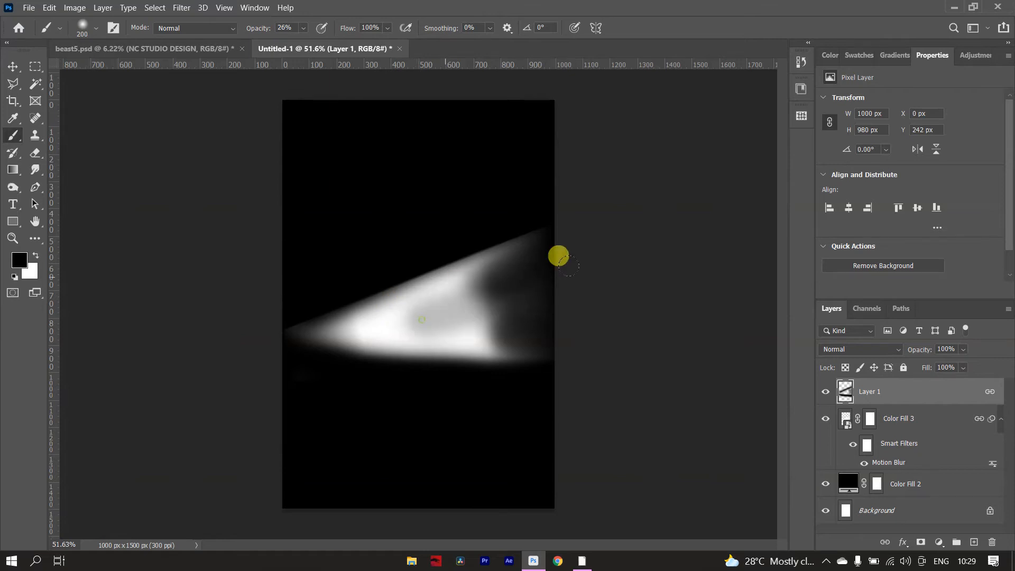
{"action": "mouse_move", "coordinate": [442, 281]}
{"action": "left_mouse_down"}
{"action": "mouse_move", "coordinate": [576, 228]}
{"action": "mouse_move", "coordinate": [443, 330]}
{"action": "mouse_move", "coordinate": [417, 318]}
{"action": "mouse_move", "coordinate": [509, 318]}
{"action": "mouse_move", "coordinate": [442, 308]}
{"action": "mouse_move", "coordinate": [591, 300]}
{"action": "mouse_move", "coordinate": [467, 320]}
{"action": "mouse_move", "coordinate": [529, 334]}
{"action": "mouse_move", "coordinate": [390, 290]}
{"action": "mouse_move", "coordinate": [572, 270]}
{"action": "mouse_move", "coordinate": [467, 303]}
{"action": "left_mouse_up"}
{"action": "scroll", "coordinate": [444, 301], "scroll_direction": "down", "scroll_amount": 3}
{"action": "scroll", "coordinate": [442, 302], "scroll_direction": "up", "scroll_amount": 4}
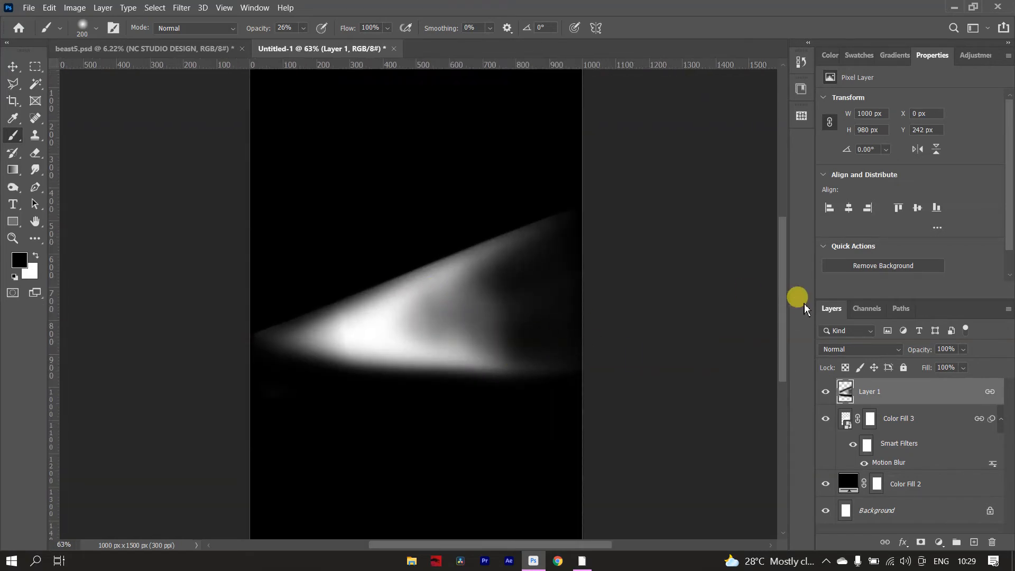
Switch to the beast5.psd document and show Layer 7, the lying figure in the lower corner.
{"action": "left_click", "coordinate": [136, 48]}
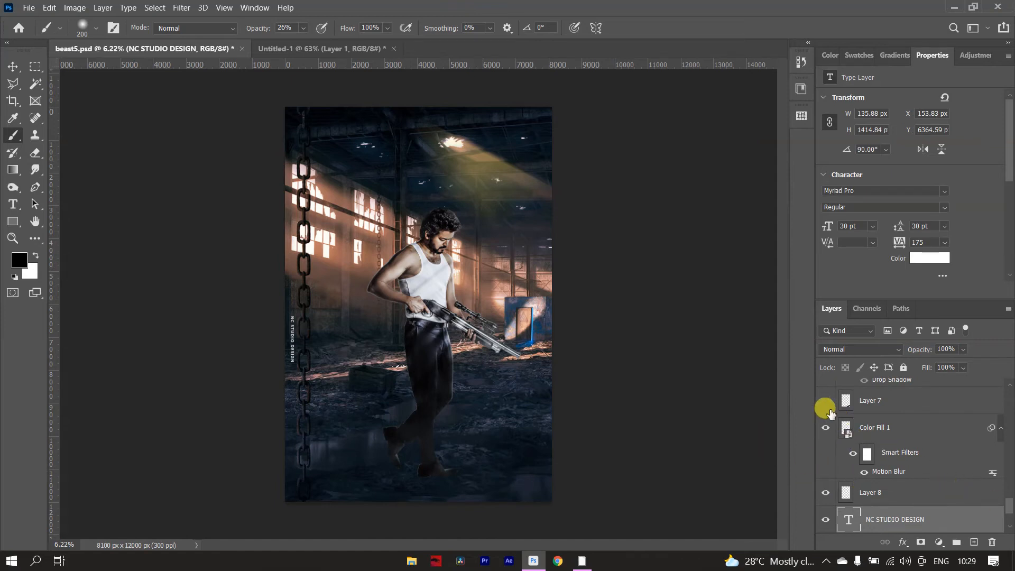
{"action": "left_click", "coordinate": [826, 401]}
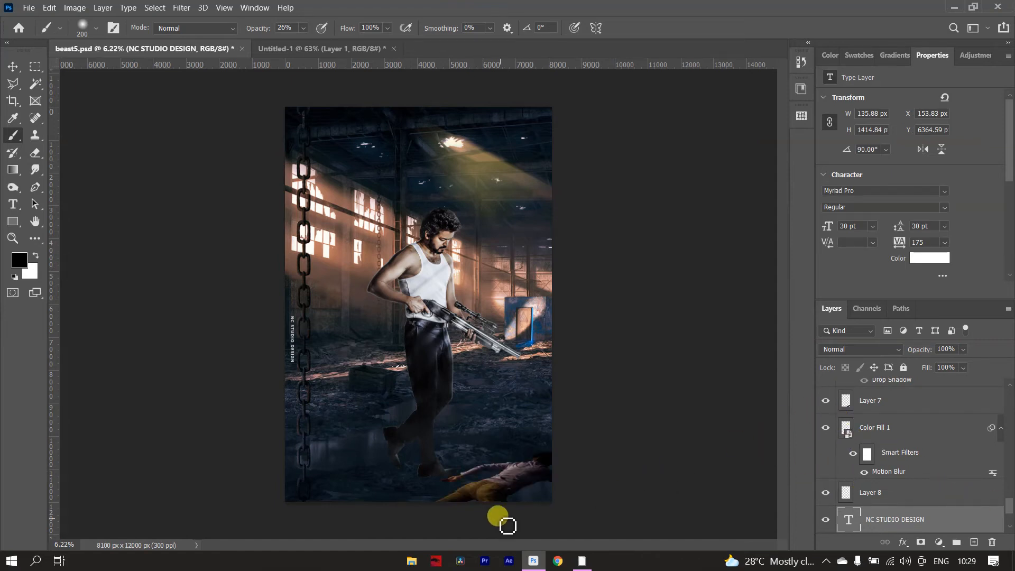
{"action": "scroll", "coordinate": [499, 499], "scroll_direction": "up", "scroll_amount": 5}
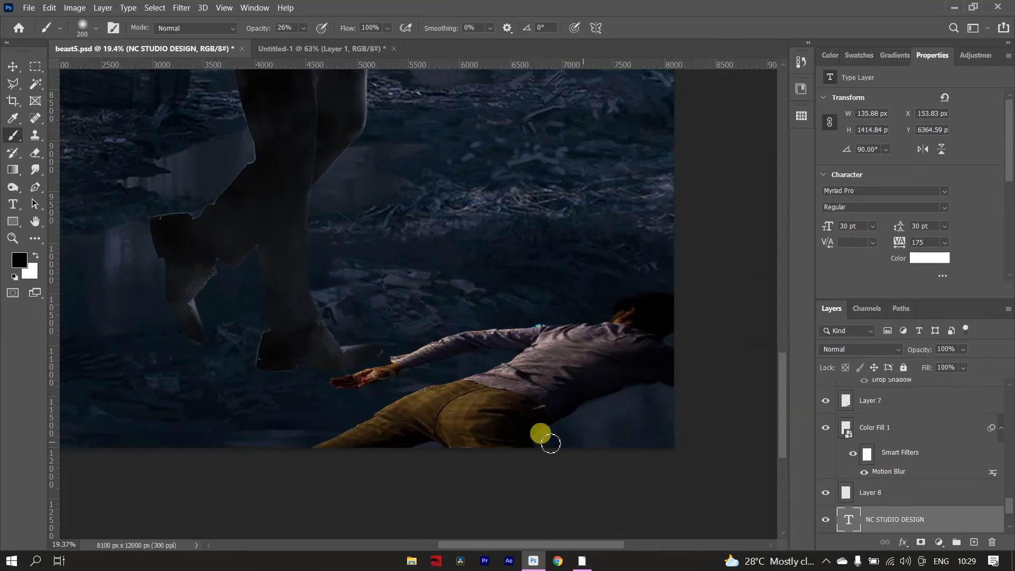
{"action": "scroll", "coordinate": [531, 429], "scroll_direction": "down", "scroll_amount": 3}
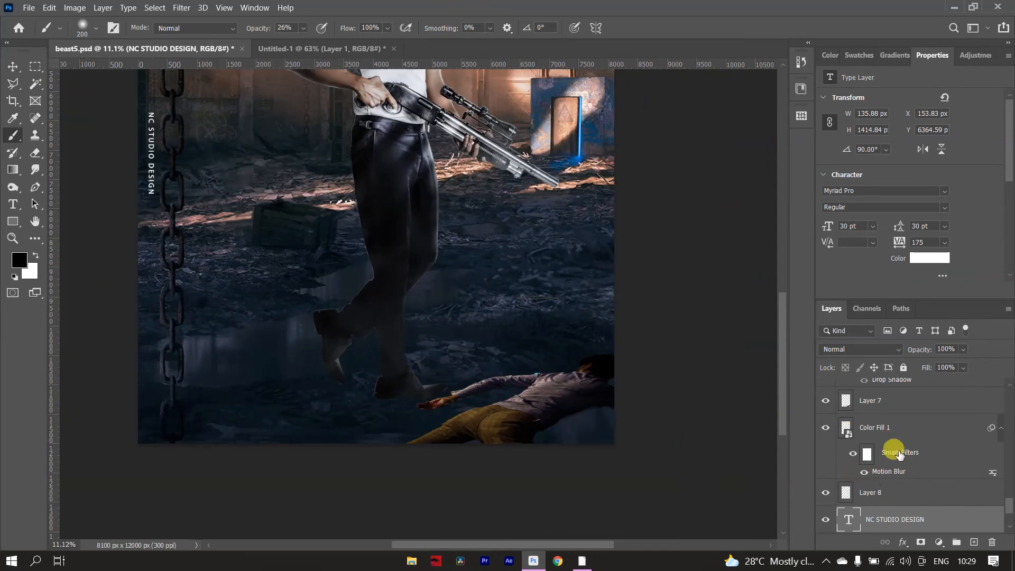
Show Layer 5 to add the scattered debris particles, and inspect them around the lying figure.
{"action": "scroll", "coordinate": [870, 443], "scroll_direction": "up", "scroll_amount": 1}
{"action": "scroll", "coordinate": [870, 444], "scroll_direction": "up", "scroll_amount": 1}
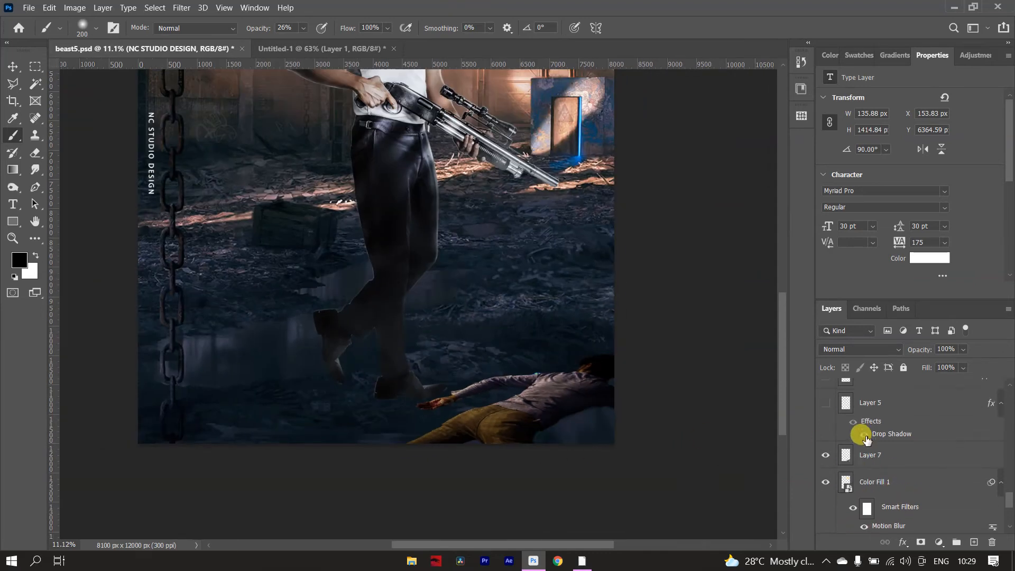
{"action": "left_click", "coordinate": [825, 405]}
{"action": "scroll", "coordinate": [646, 417], "scroll_direction": "up", "scroll_amount": 3}
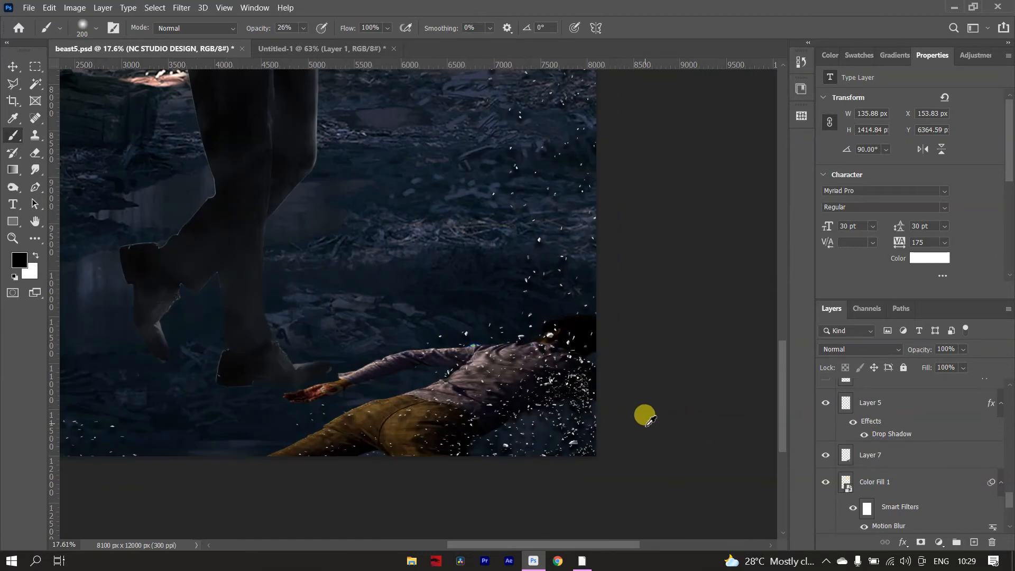
{"action": "scroll", "coordinate": [645, 417], "scroll_direction": "up", "scroll_amount": 2}
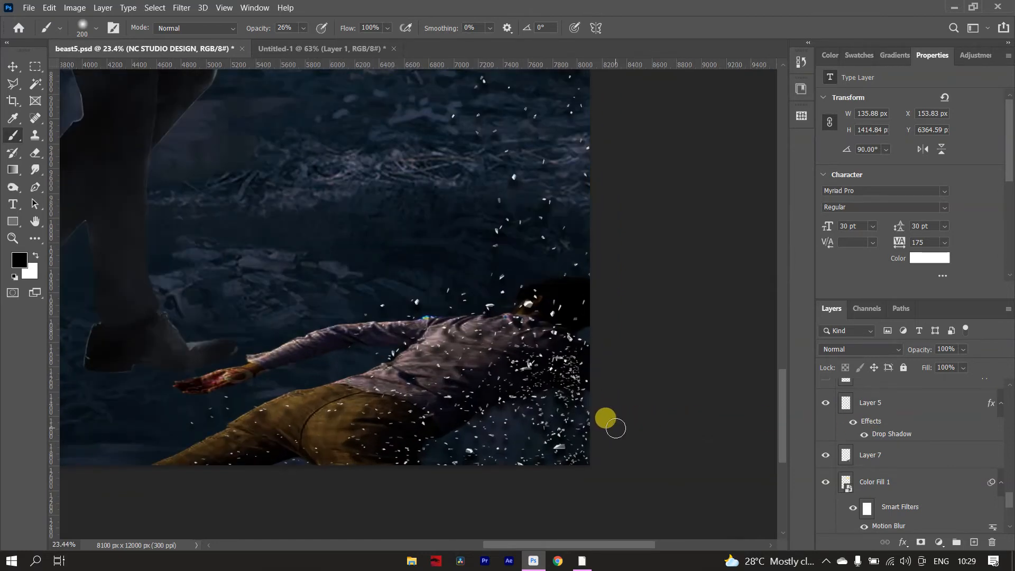
{"action": "scroll", "coordinate": [573, 422], "scroll_direction": "down", "scroll_amount": 1}
{"action": "scroll", "coordinate": [572, 416], "scroll_direction": "down", "scroll_amount": 4}
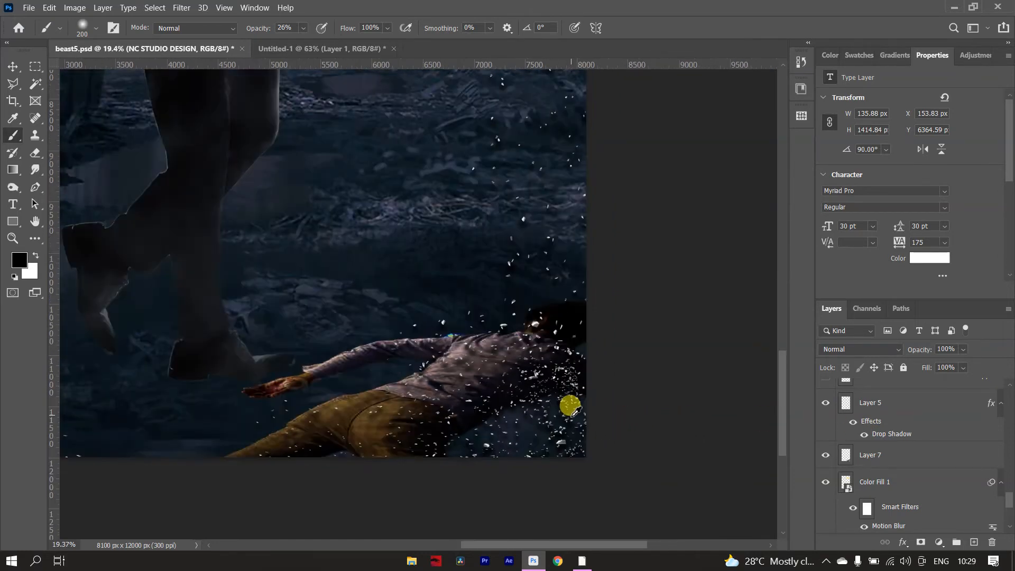
{"action": "scroll", "coordinate": [483, 364], "scroll_direction": "down", "scroll_amount": 1}
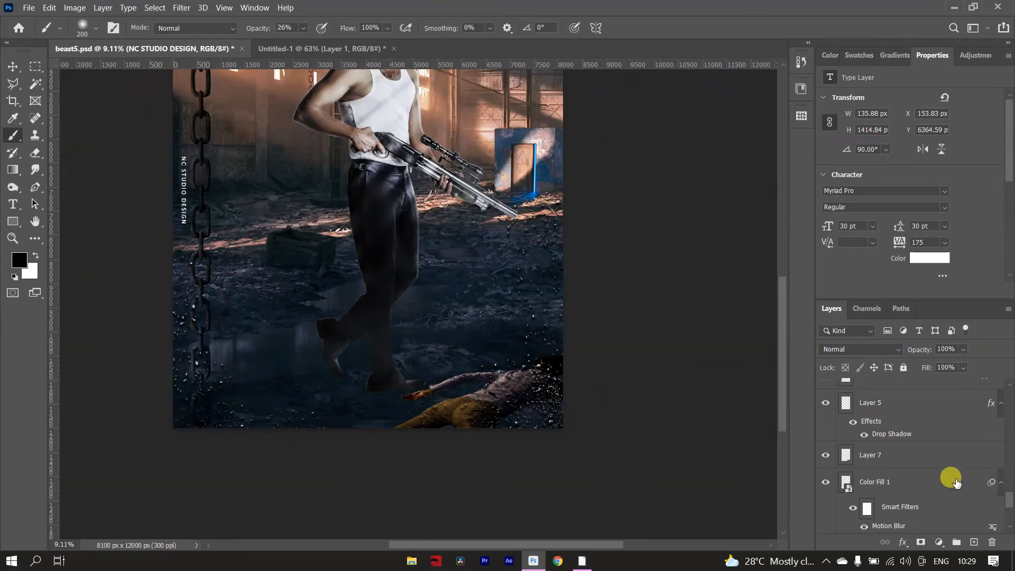
Show the 45-semiautomatic copy layer and inspect it at the lower edge of the composite.
{"action": "scroll", "coordinate": [905, 461], "scroll_direction": "up", "scroll_amount": 2}
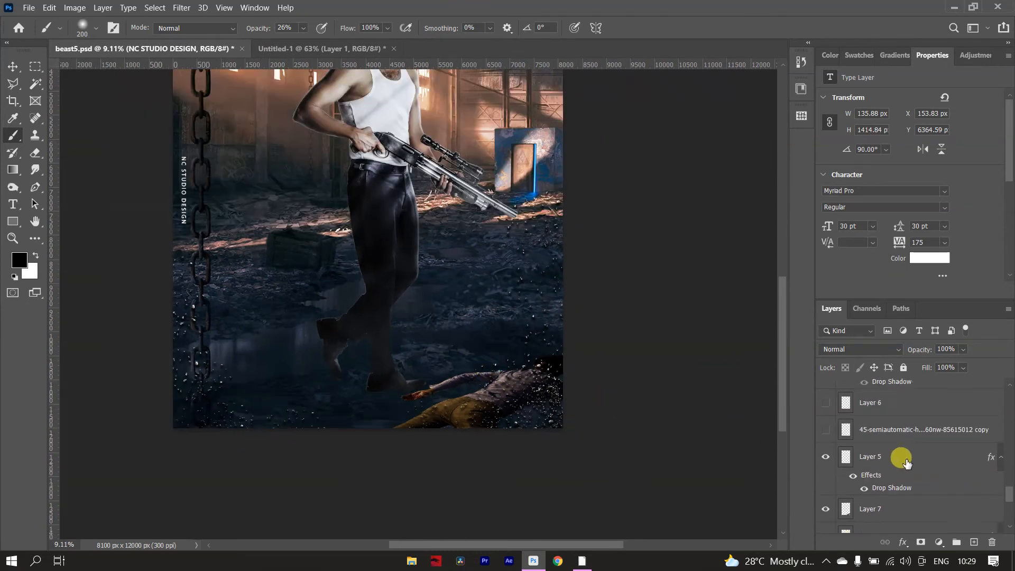
{"action": "left_click", "coordinate": [824, 432]}
{"action": "scroll", "coordinate": [426, 348], "scroll_direction": "down", "scroll_amount": 4}
{"action": "scroll", "coordinate": [391, 507], "scroll_direction": "up", "scroll_amount": 2}
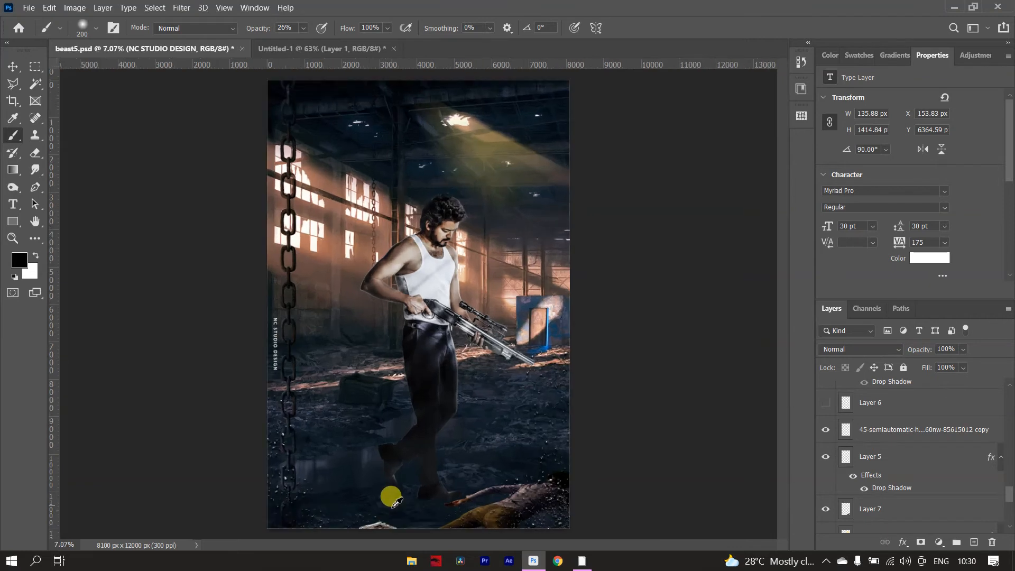
{"action": "scroll", "coordinate": [391, 502], "scroll_direction": "up", "scroll_amount": 1}
{"action": "scroll", "coordinate": [385, 493], "scroll_direction": "up", "scroll_amount": 3}
{"action": "scroll", "coordinate": [386, 489], "scroll_direction": "down", "scroll_amount": 3}
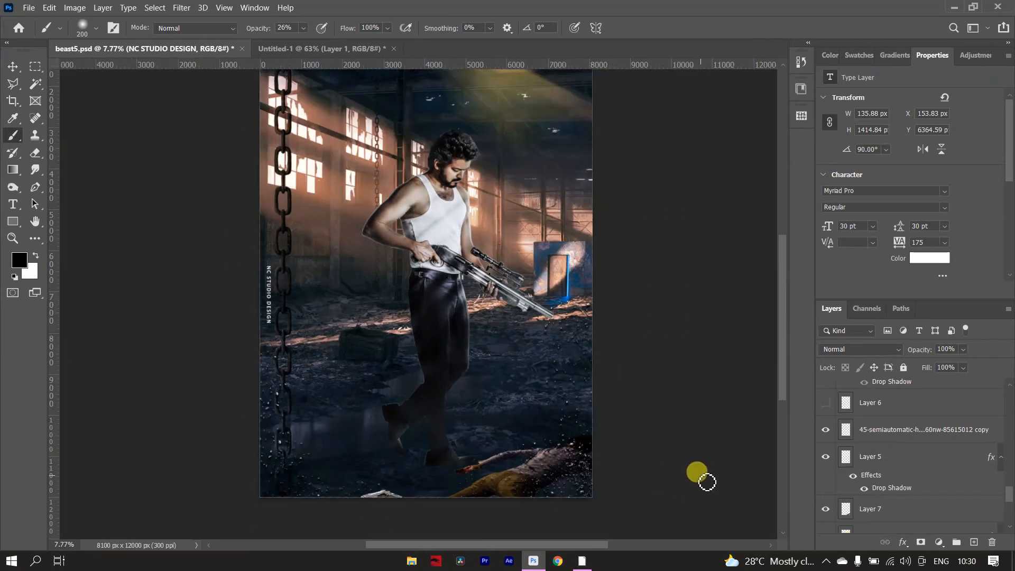
Show Layer 6 and Layer 2 to add the second lying figure beneath the standing man's feet.
{"action": "left_click", "coordinate": [823, 403]}
{"action": "scroll", "coordinate": [902, 422], "scroll_direction": "up", "scroll_amount": 2}
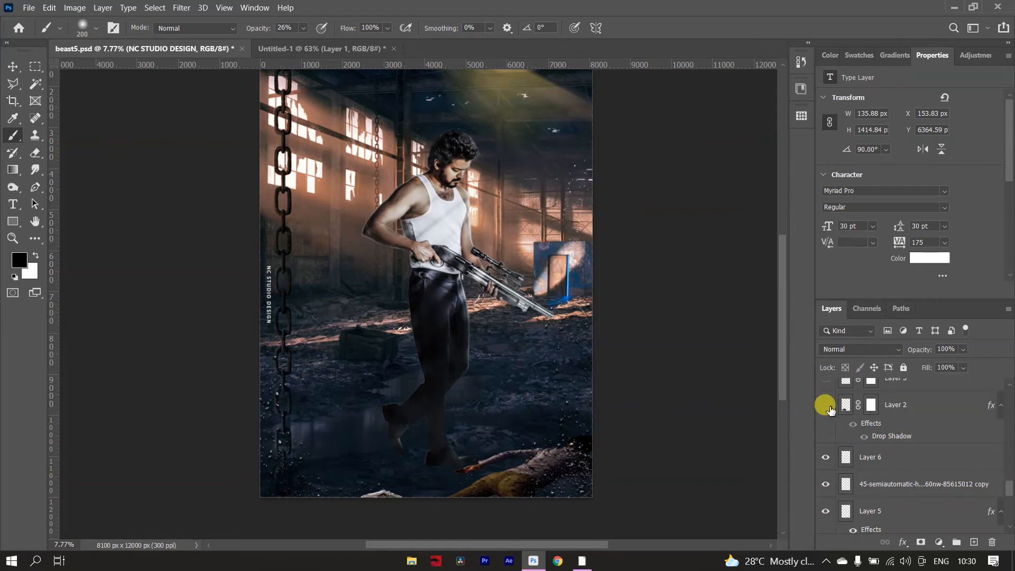
{"action": "left_click", "coordinate": [826, 405]}
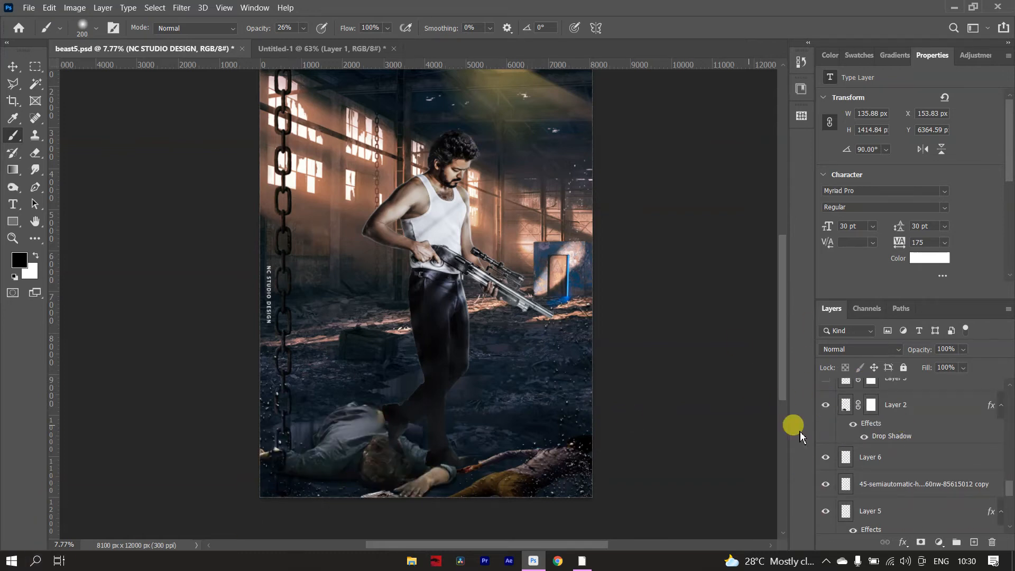
Show Layer 3, compare the glow around the man's hair with it off and on, and show Layer 4.
{"action": "scroll", "coordinate": [910, 462], "scroll_direction": "up", "scroll_amount": 2}
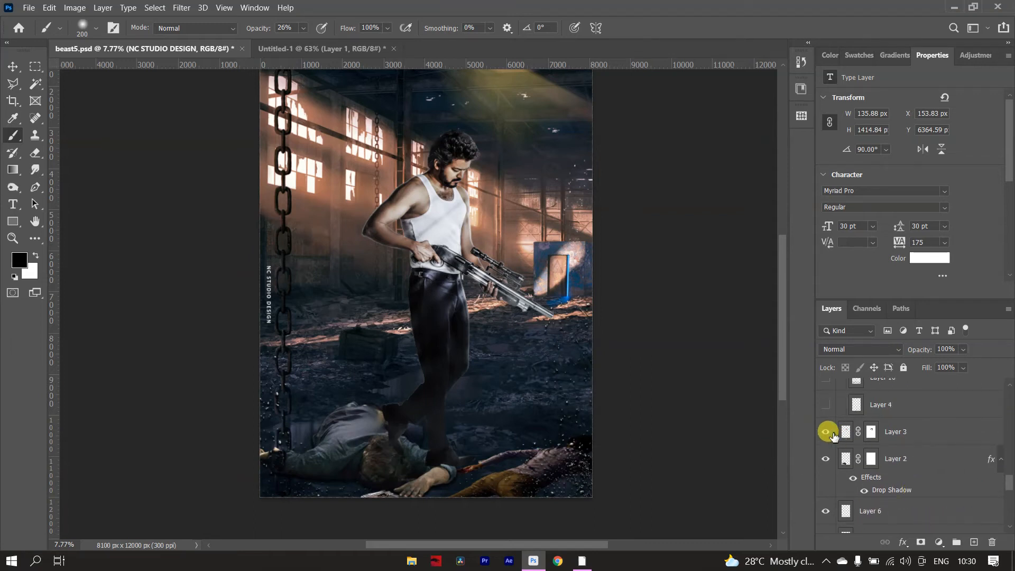
{"action": "left_click", "coordinate": [825, 432]}
{"action": "scroll", "coordinate": [458, 113], "scroll_direction": "up", "scroll_amount": 12}
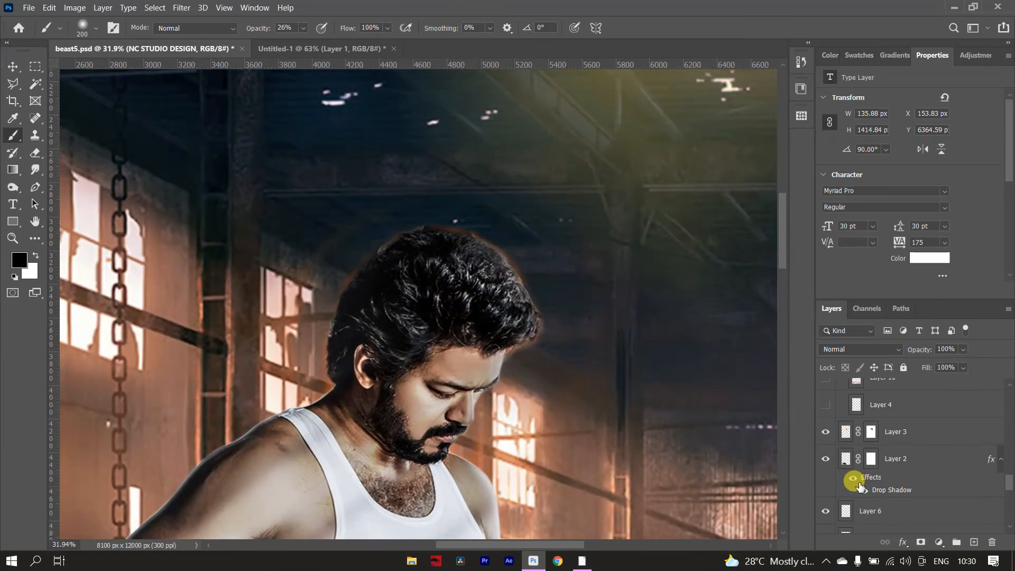
{"action": "left_click", "coordinate": [829, 440]}
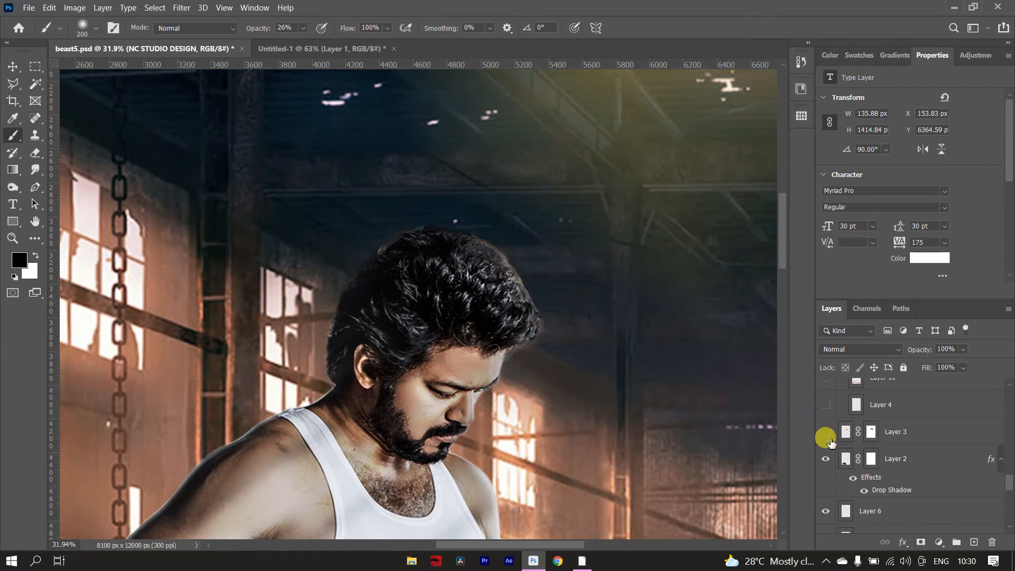
{"action": "left_click", "coordinate": [829, 440]}
{"action": "scroll", "coordinate": [475, 312], "scroll_direction": "down", "scroll_amount": 12}
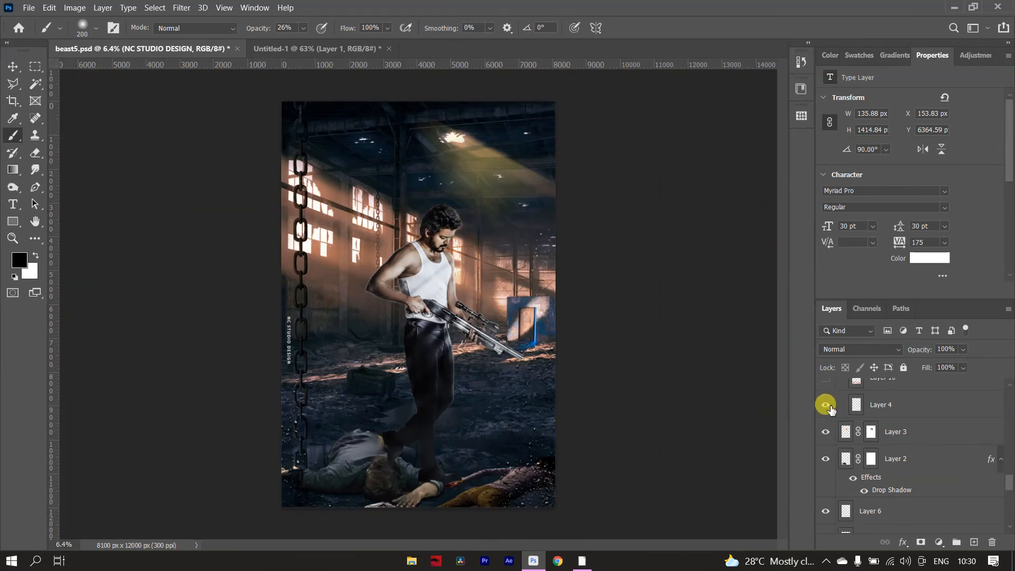
Show Layer 10, Layer 13, Layer 11 and Layer 12 inside Group 1 to add the red-orange smoke.
{"action": "scroll", "coordinate": [833, 412], "scroll_direction": "up", "scroll_amount": 2}
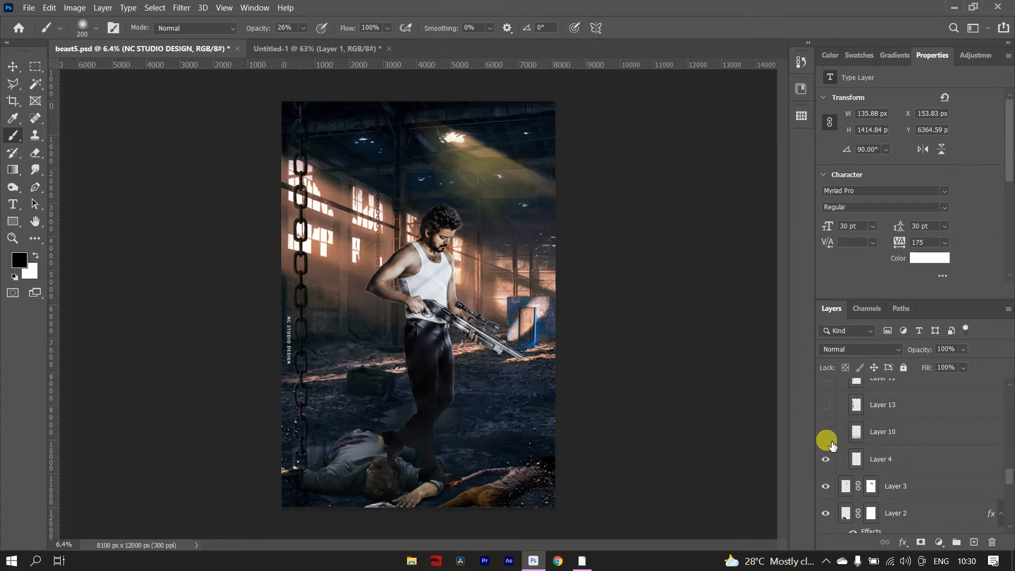
{"action": "left_click", "coordinate": [826, 432]}
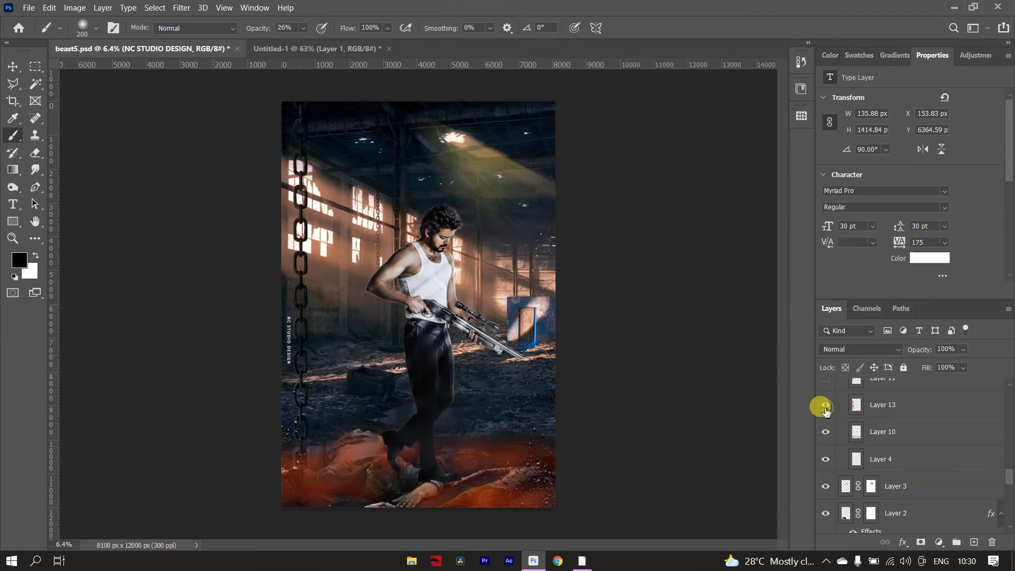
{"action": "left_click", "coordinate": [826, 407]}
{"action": "scroll", "coordinate": [844, 441], "scroll_direction": "up", "scroll_amount": 1}
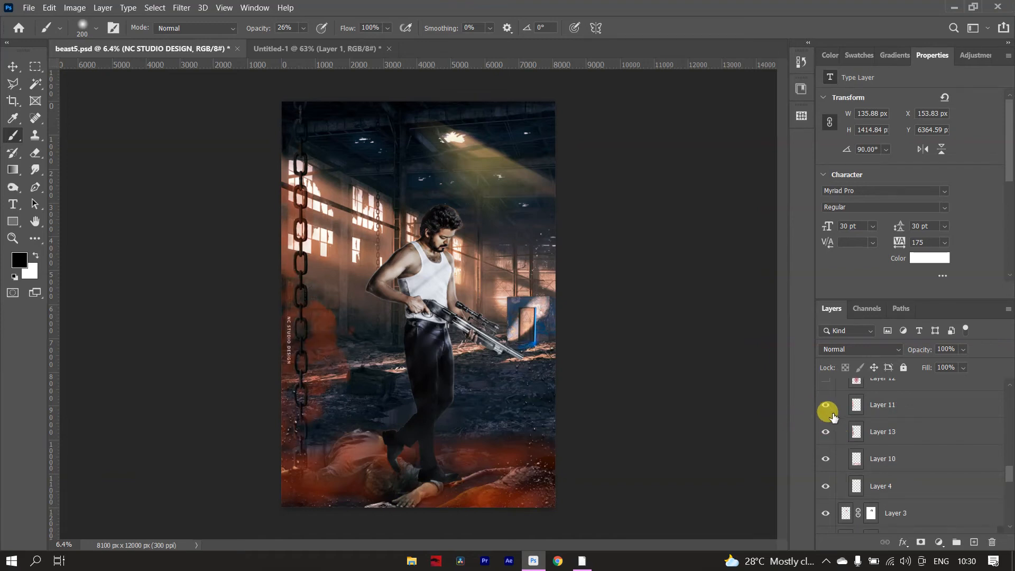
{"action": "left_click", "coordinate": [826, 406]}
{"action": "scroll", "coordinate": [835, 420], "scroll_direction": "up", "scroll_amount": 2}
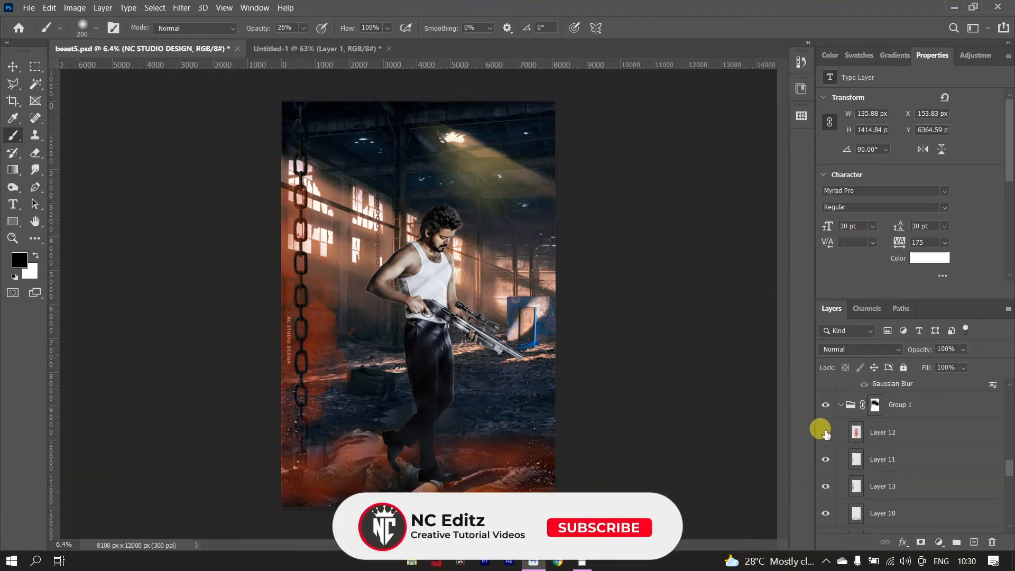
{"action": "left_click", "coordinate": [825, 432]}
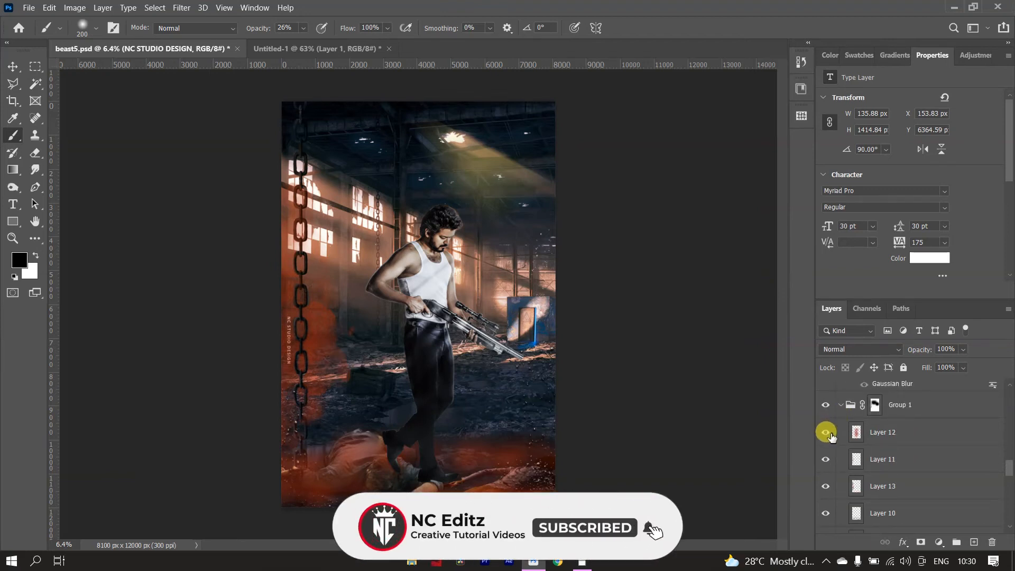
Compare the composite with Group 1 hidden and shown, leaving it visible and selected.
{"action": "scroll", "coordinate": [878, 435], "scroll_direction": "up", "scroll_amount": 1}
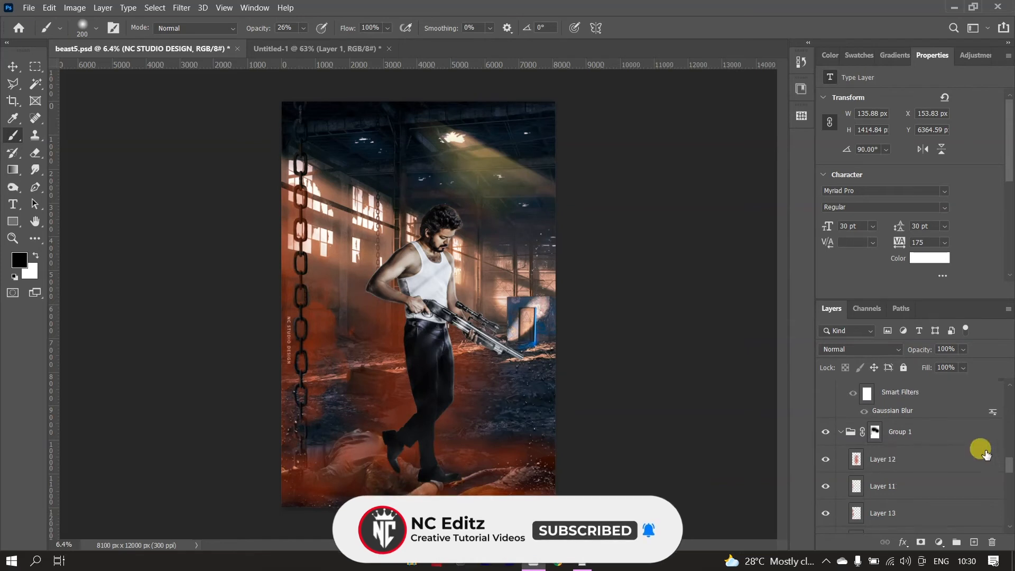
{"action": "left_click", "coordinate": [828, 432]}
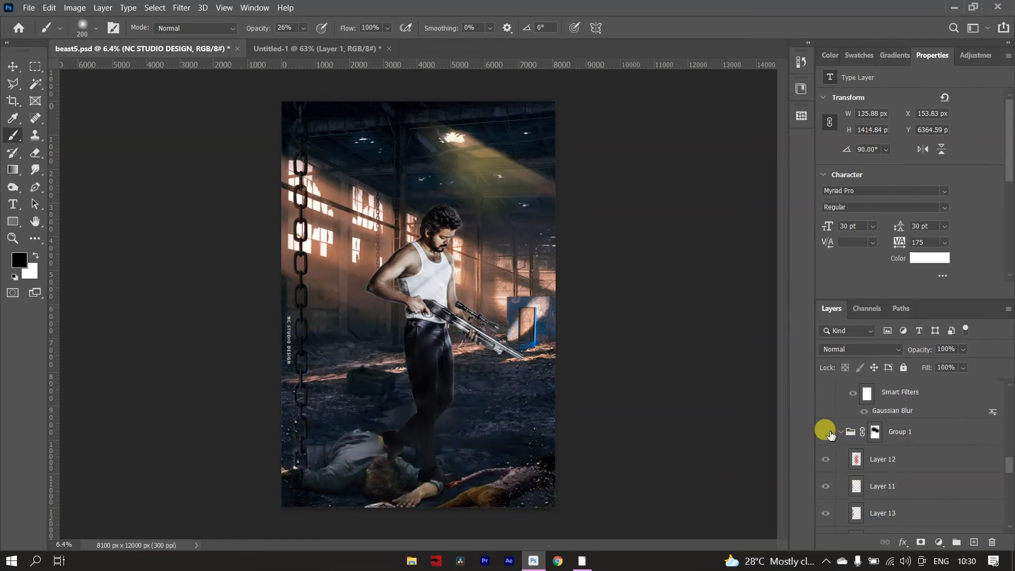
{"action": "left_click", "coordinate": [831, 431]}
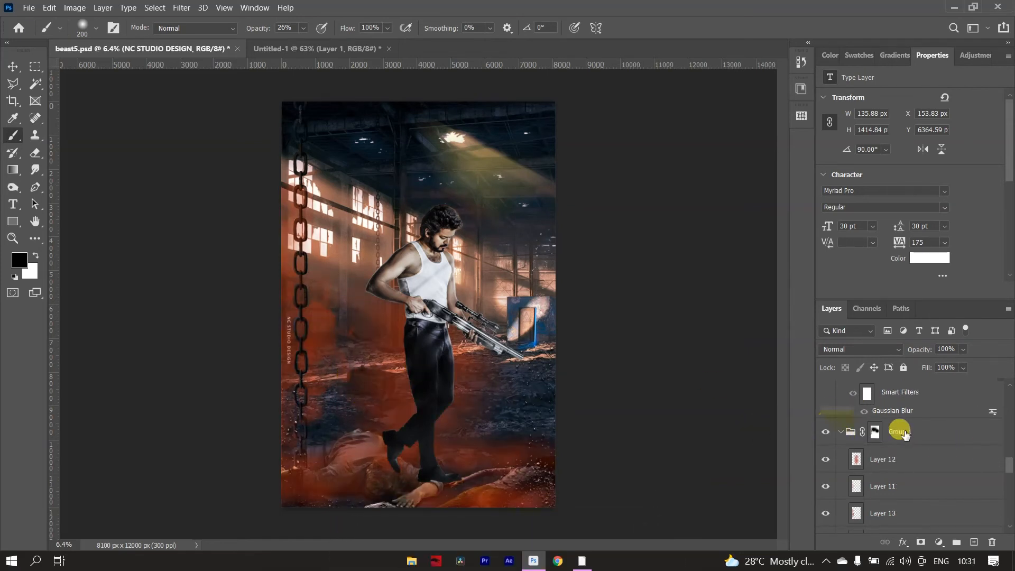
{"action": "left_click", "coordinate": [926, 433]}
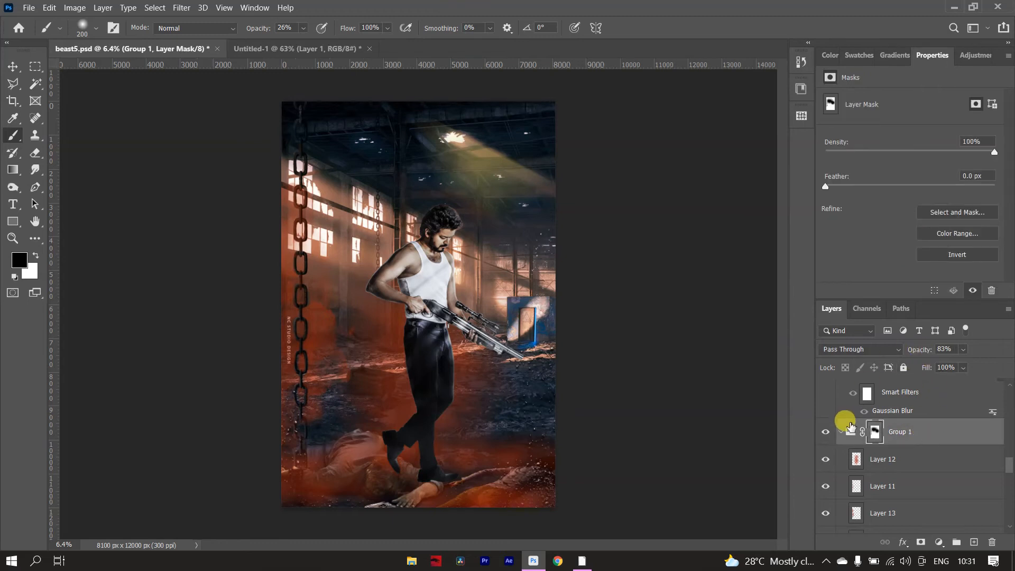
Show Color Fill 2, Layer 16 and the misc_fire_element layer to add the fire at the gun's muzzle.
{"action": "scroll", "coordinate": [899, 458], "scroll_direction": "up", "scroll_amount": 2}
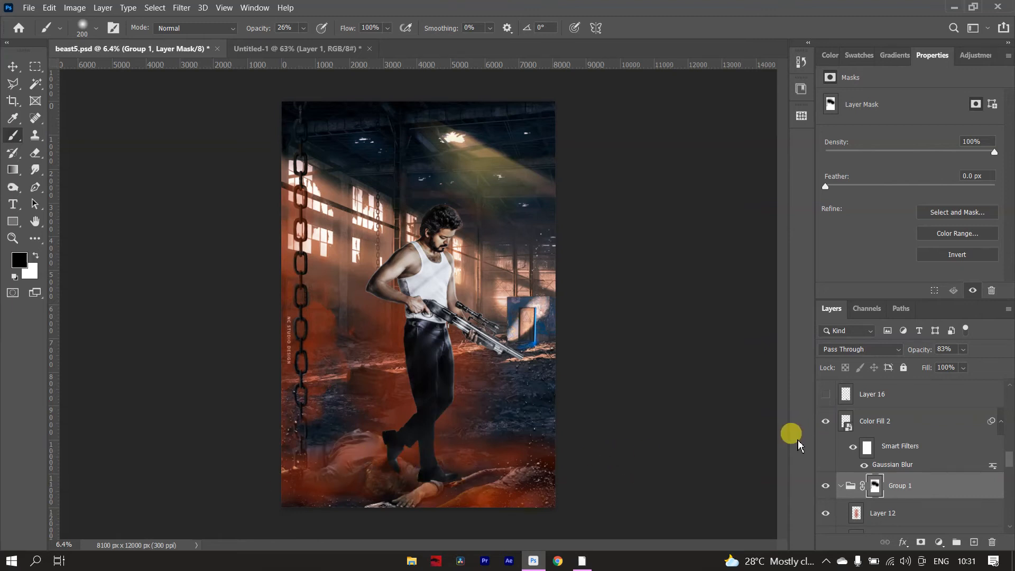
{"action": "scroll", "coordinate": [845, 448], "scroll_direction": "up", "scroll_amount": 1}
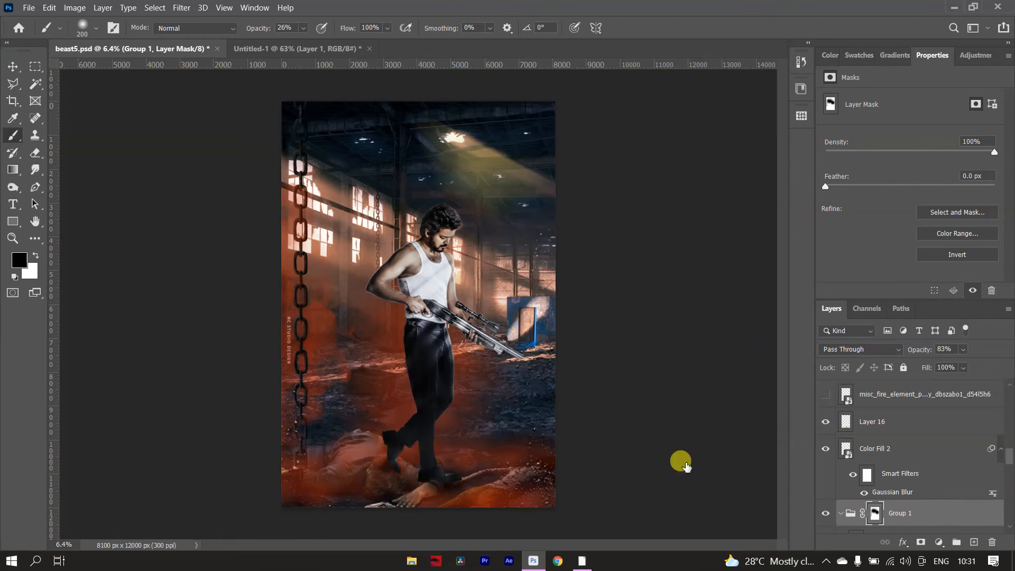
{"action": "scroll", "coordinate": [905, 464], "scroll_direction": "up", "scroll_amount": 1}
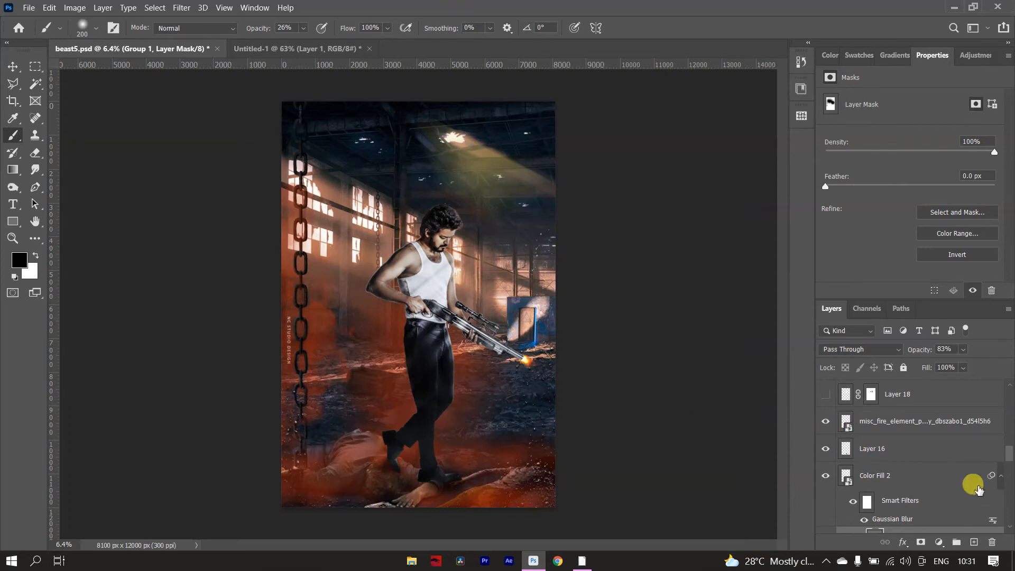
Show Layer 18 and inspect its effect around the man's hair and shoulders up close.
{"action": "scroll", "coordinate": [962, 478], "scroll_direction": "up", "scroll_amount": 1}
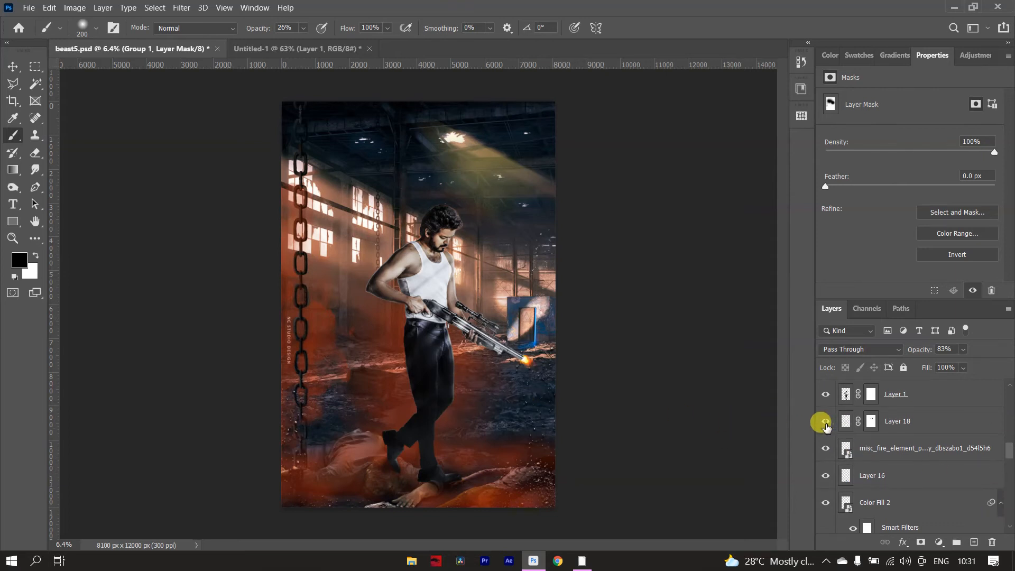
{"action": "left_click", "coordinate": [826, 422]}
{"action": "left_click", "coordinate": [825, 421]}
{"action": "scroll", "coordinate": [444, 182], "scroll_direction": "up", "scroll_amount": 4}
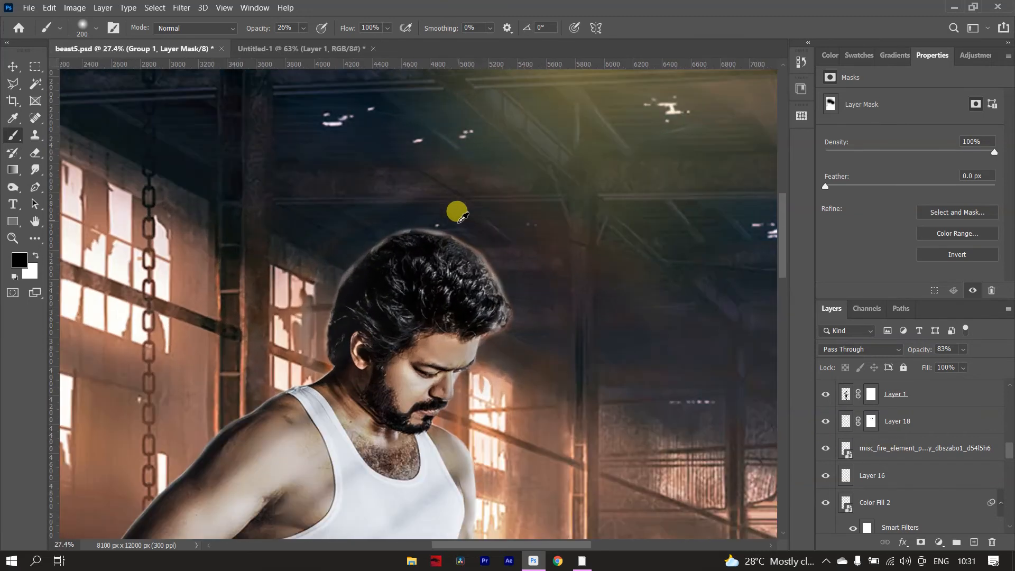
{"action": "scroll", "coordinate": [549, 285], "scroll_direction": "down", "scroll_amount": 3}
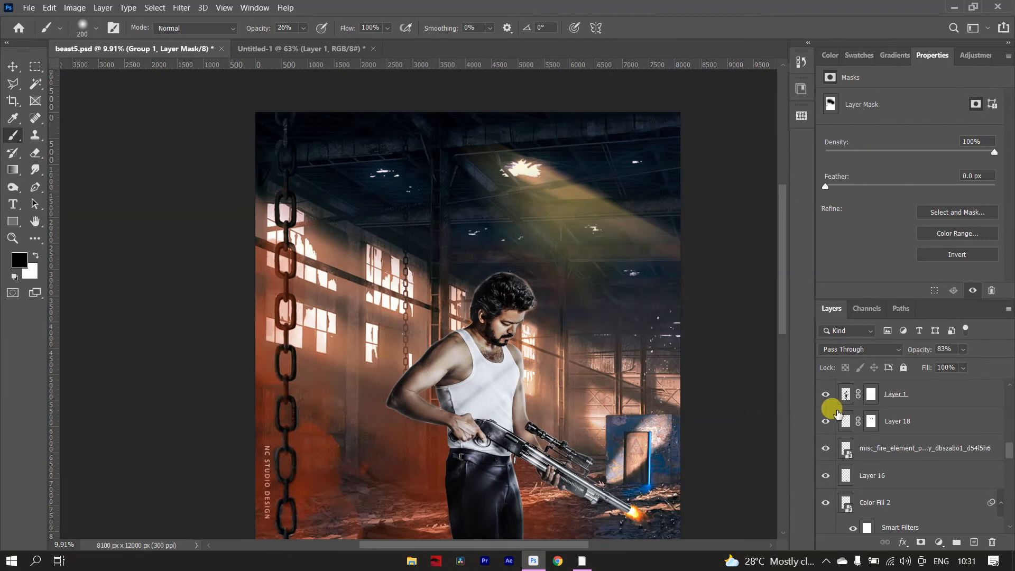
Show the Color Balance 2 adjustment clipped to the man's Layer 1.
{"action": "scroll", "coordinate": [835, 414], "scroll_direction": "up", "scroll_amount": 2}
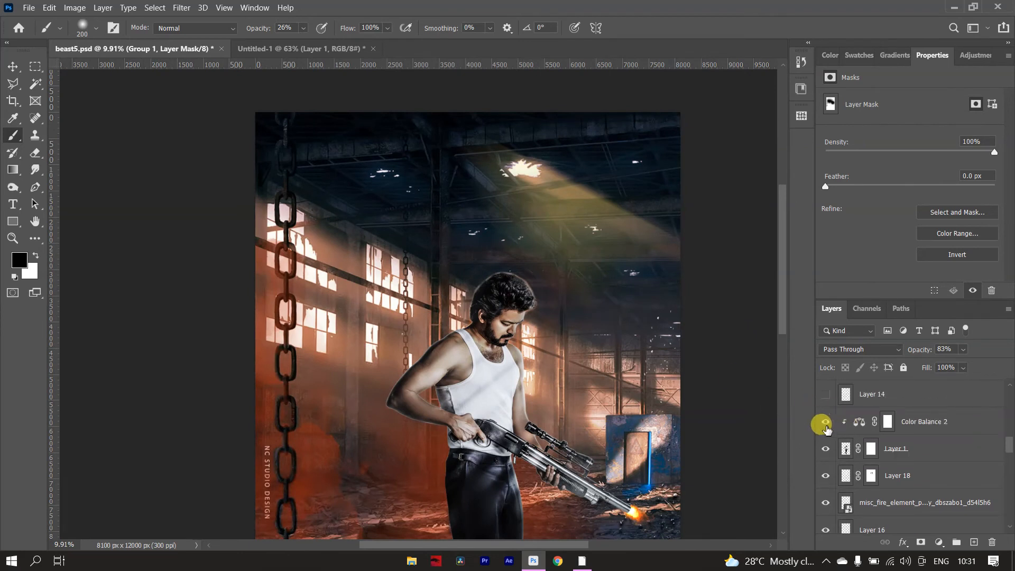
{"action": "left_click", "coordinate": [494, 364]}
{"action": "scroll", "coordinate": [533, 347], "scroll_direction": "down", "scroll_amount": 2}
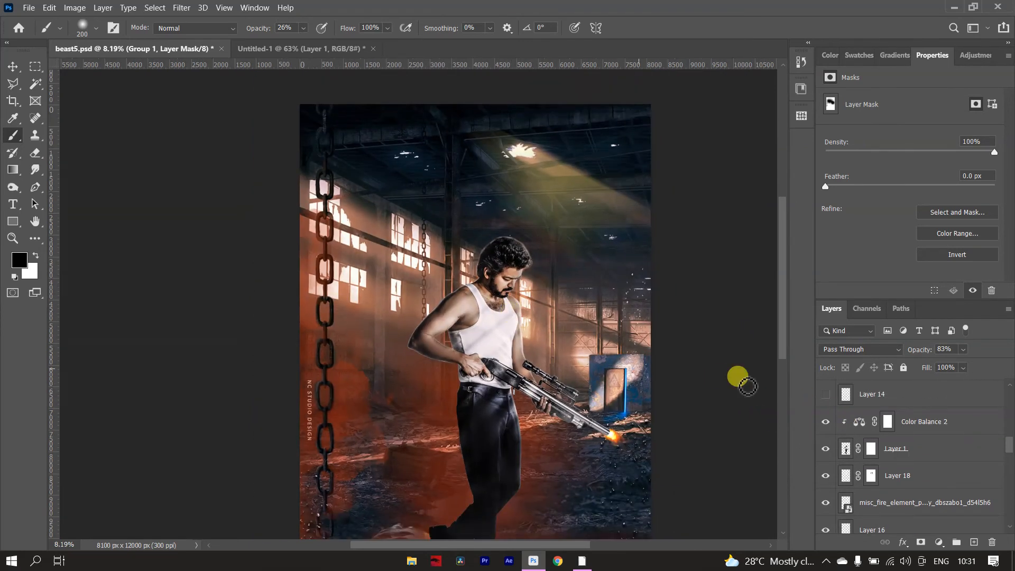
Select Color Balance 2 and review its Highlights tone settings against the man's arms and shirt.
{"action": "left_click", "coordinate": [858, 421]}
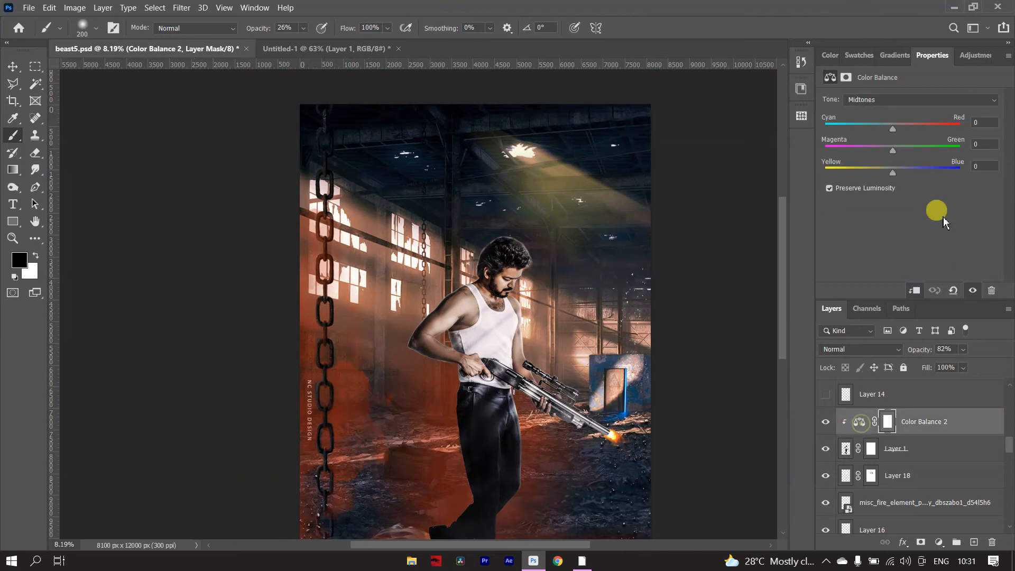
{"action": "left_click", "coordinate": [925, 102]}
{"action": "left_click", "coordinate": [920, 127]}
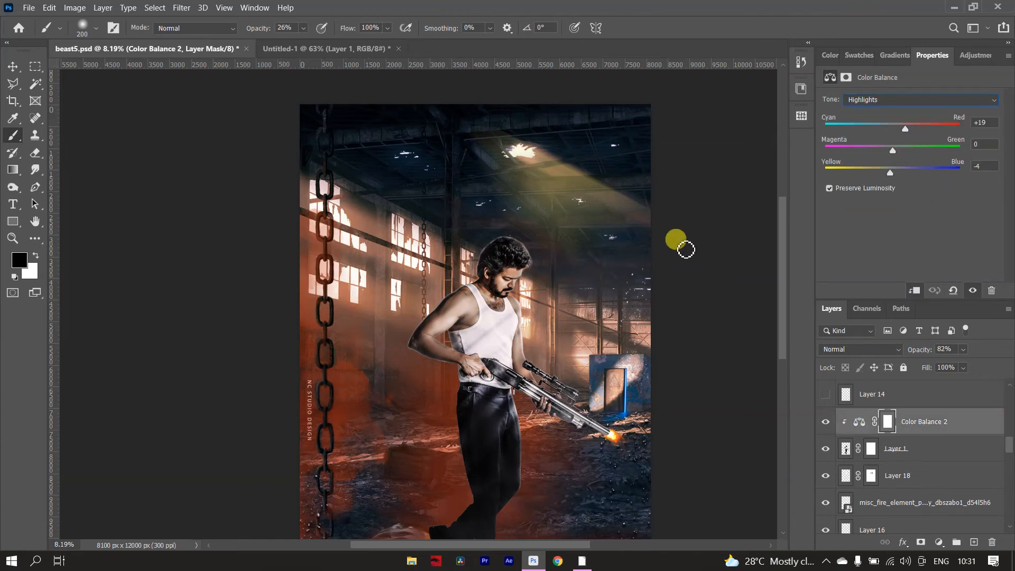
{"action": "mouse_move", "coordinate": [443, 315]}
{"action": "left_mouse_down"}
{"action": "mouse_move", "coordinate": [495, 328]}
{"action": "mouse_move", "coordinate": [434, 335]}
{"action": "mouse_move", "coordinate": [435, 312]}
{"action": "mouse_move", "coordinate": [436, 335]}
{"action": "mouse_move", "coordinate": [469, 319]}
{"action": "mouse_move", "coordinate": [475, 309]}
{"action": "mouse_move", "coordinate": [458, 308]}
{"action": "mouse_move", "coordinate": [486, 294]}
{"action": "mouse_move", "coordinate": [431, 324]}
{"action": "mouse_move", "coordinate": [419, 351]}
{"action": "mouse_move", "coordinate": [434, 362]}
{"action": "mouse_move", "coordinate": [527, 367]}
{"action": "left_mouse_up"}
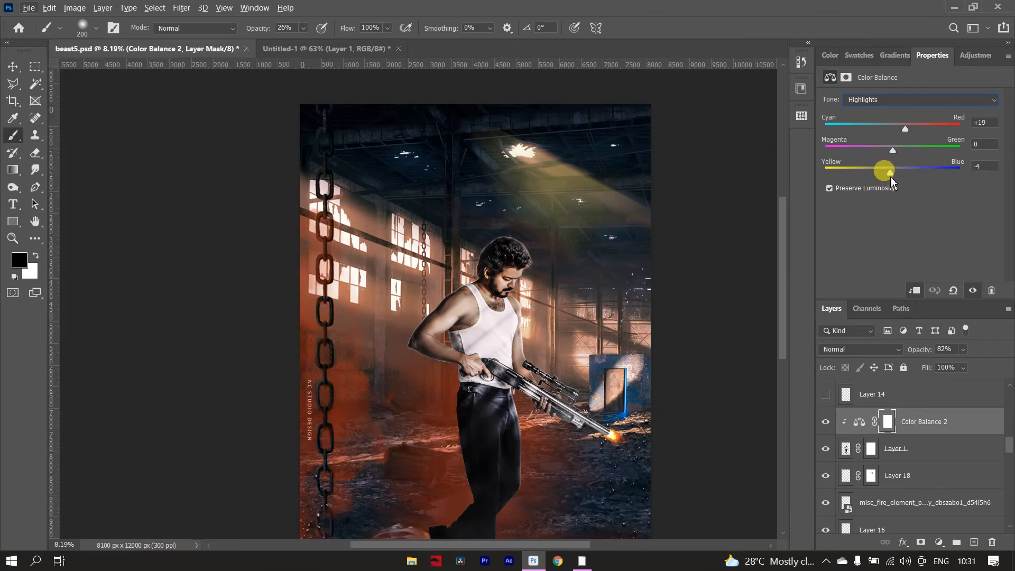
{"action": "mouse_move", "coordinate": [480, 347]}
{"action": "left_mouse_down"}
{"action": "mouse_move", "coordinate": [449, 344]}
{"action": "mouse_move", "coordinate": [488, 336]}
{"action": "left_mouse_up"}
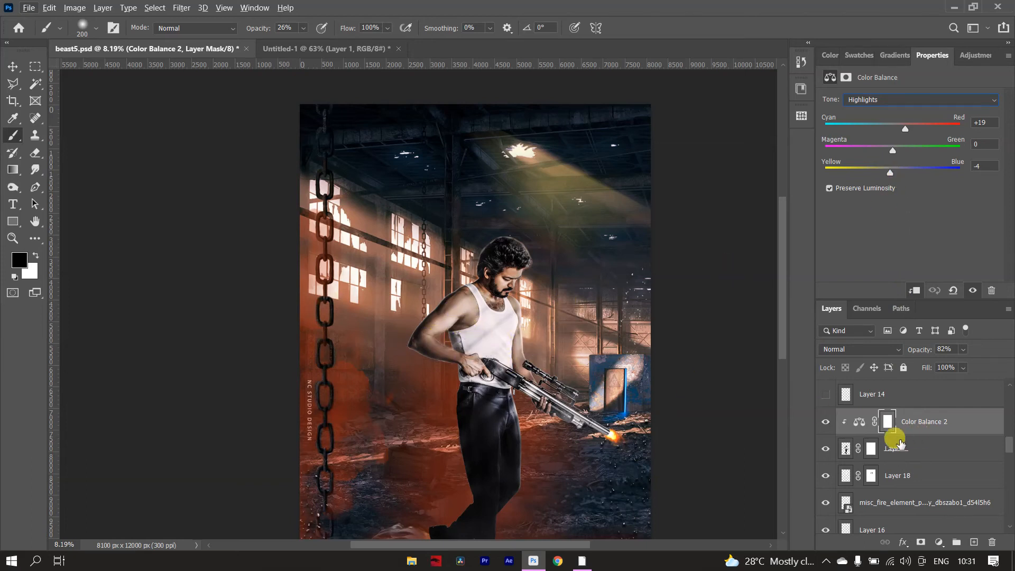
Show Layer 14 to add smoke over the man's trousers, and check it against the whole poster.
{"action": "scroll", "coordinate": [846, 431], "scroll_direction": "up", "scroll_amount": 1}
{"action": "left_click", "coordinate": [825, 421]}
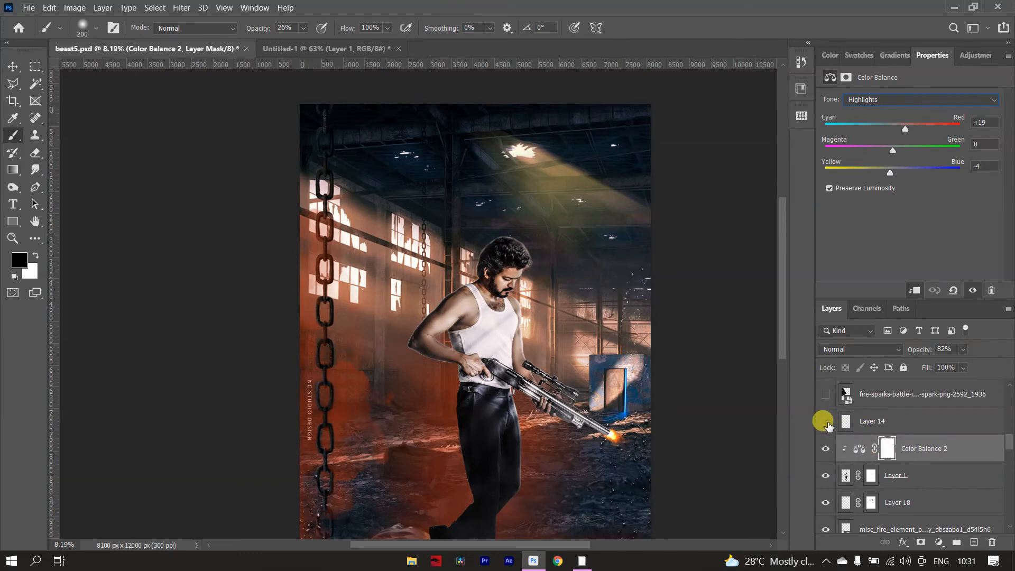
{"action": "left_click_drag", "start_coordinate": [569, 408], "coordinate": [513, 470]}
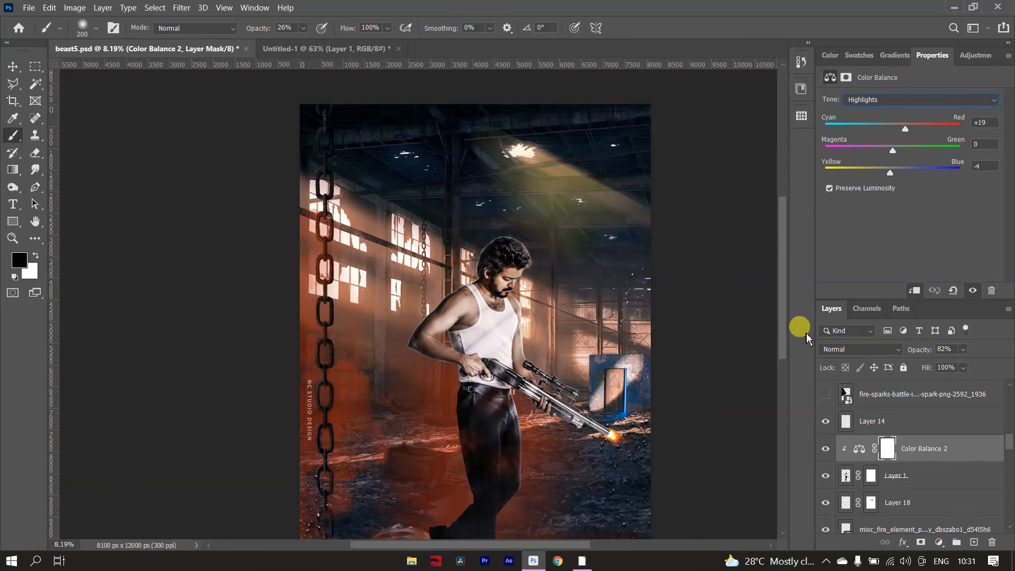
{"action": "scroll", "coordinate": [779, 355], "scroll_direction": "down", "scroll_amount": 2}
{"action": "left_click", "coordinate": [490, 424]}
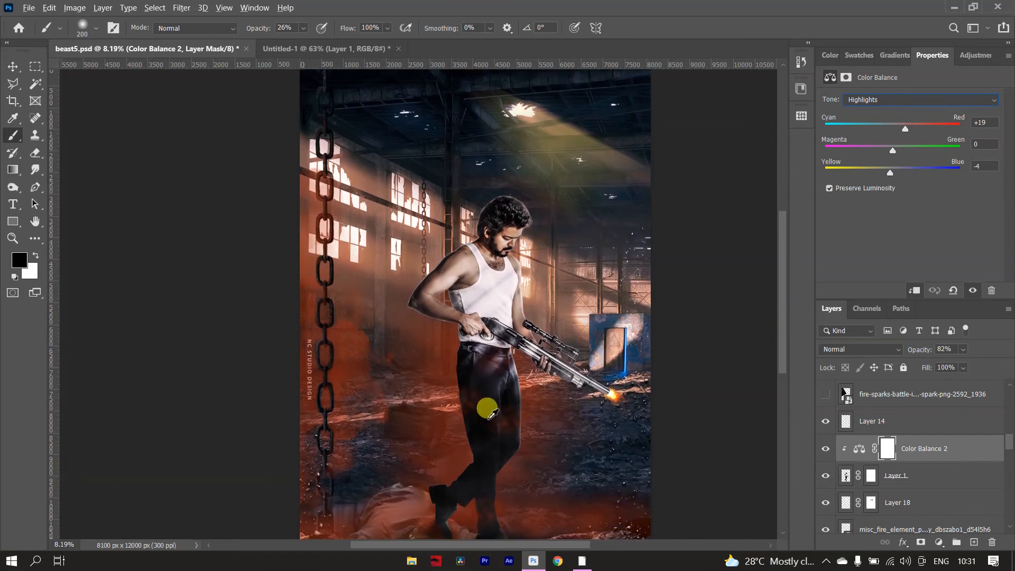
{"action": "key", "text": "ctrl+minus"}
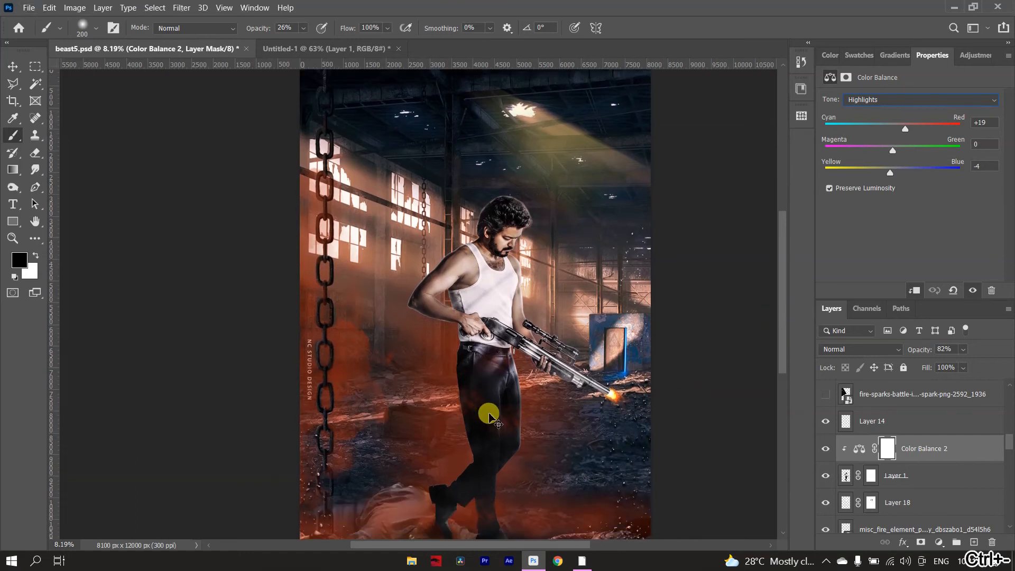
{"action": "key", "text": "ctrl+minus"}
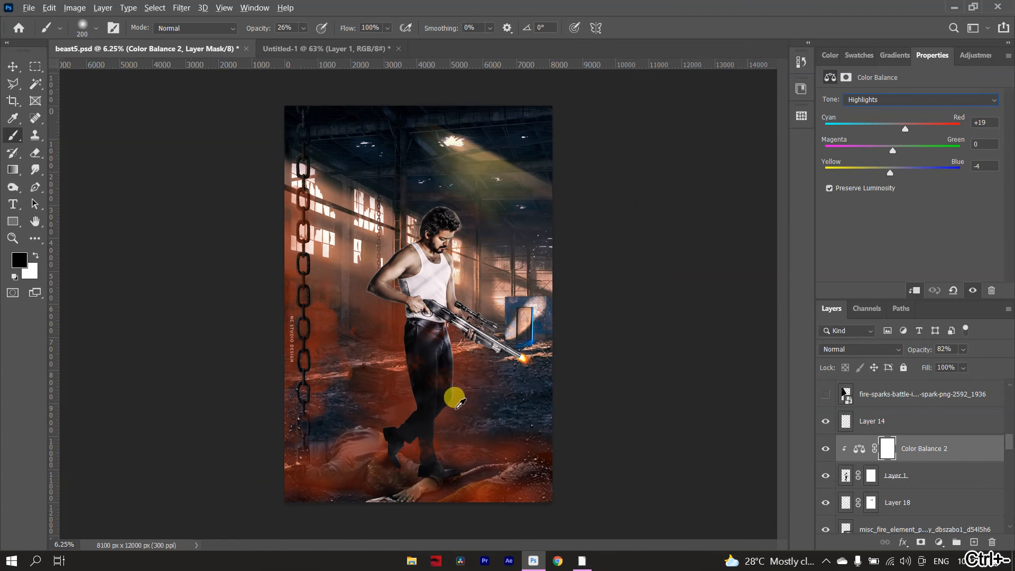
Show the fire-sparks layer and Layer 15 to scatter sparks over the poster.
{"action": "key", "text": "alt"}
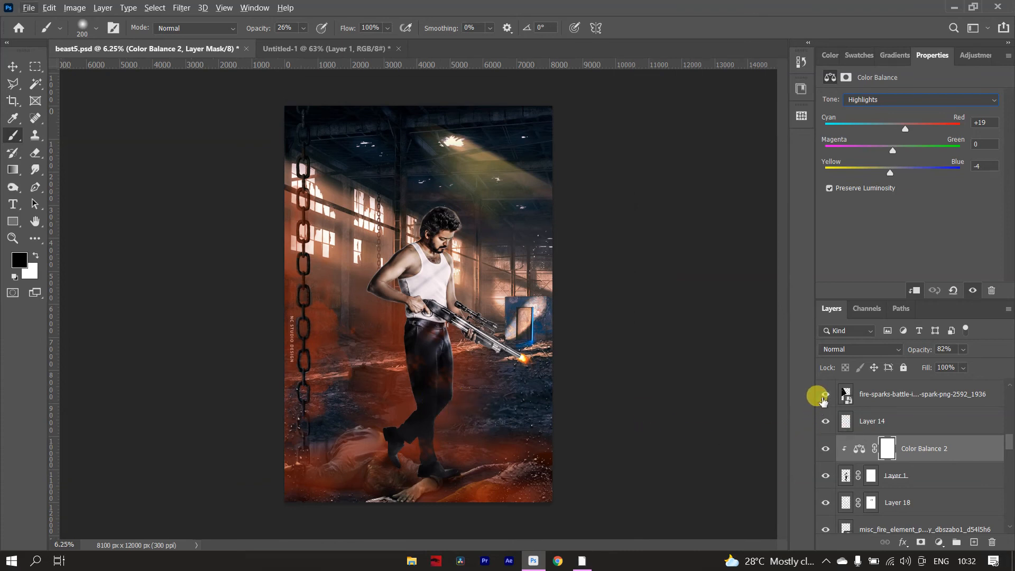
{"action": "left_click", "coordinate": [824, 394]}
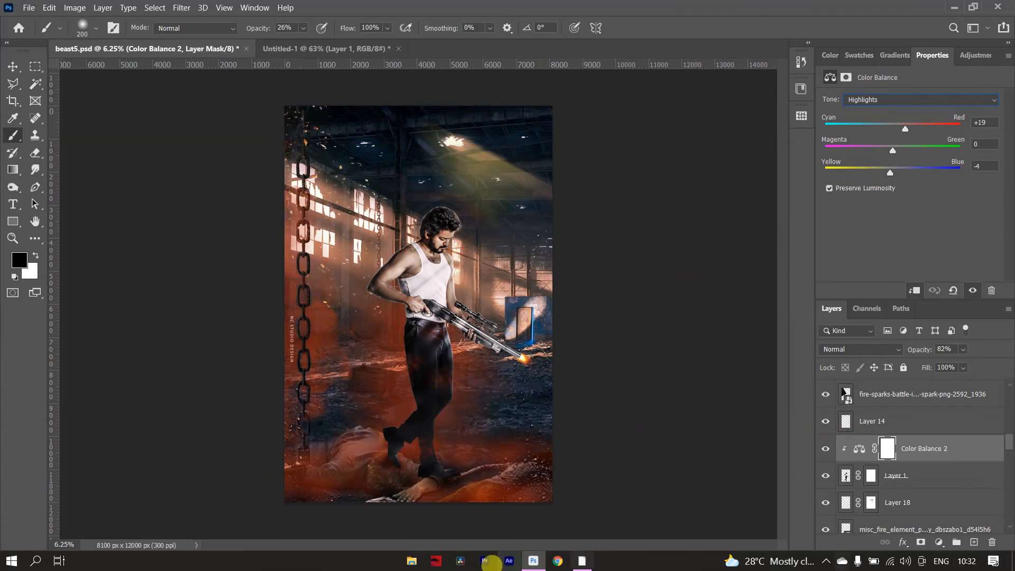
{"action": "scroll", "coordinate": [930, 447], "scroll_direction": "up", "scroll_amount": 2}
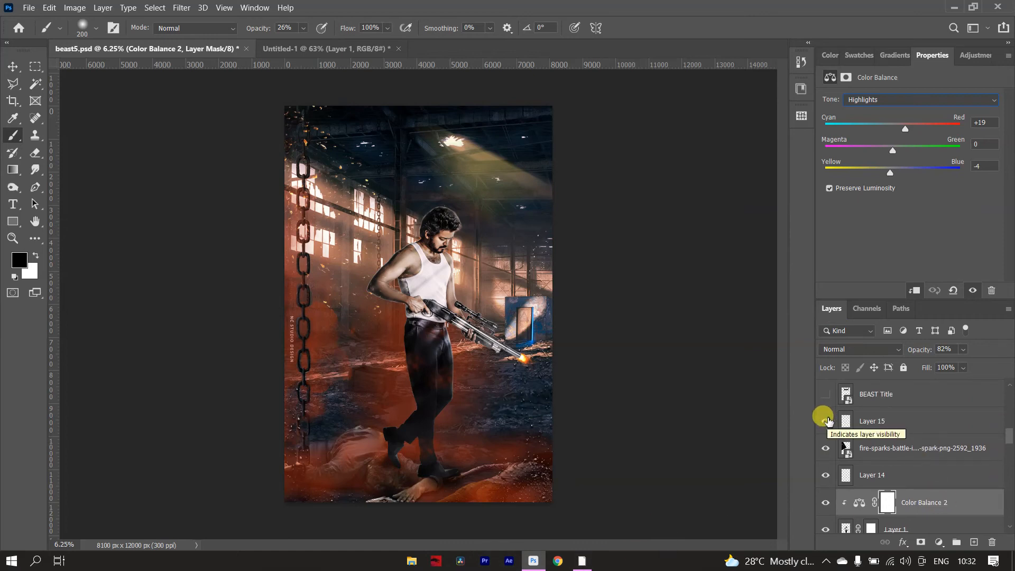
Show the BEAST Title layer and the "IDIDHU BEAST -U MODE - U" tagline text layer.
{"action": "scroll", "coordinate": [893, 441], "scroll_direction": "up", "scroll_amount": 1}
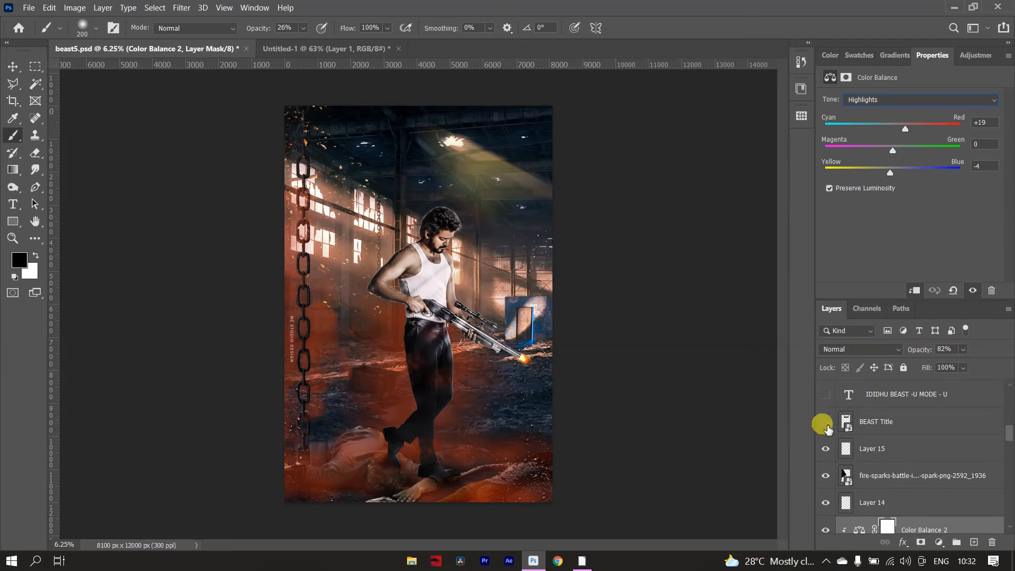
{"action": "left_click", "coordinate": [824, 422]}
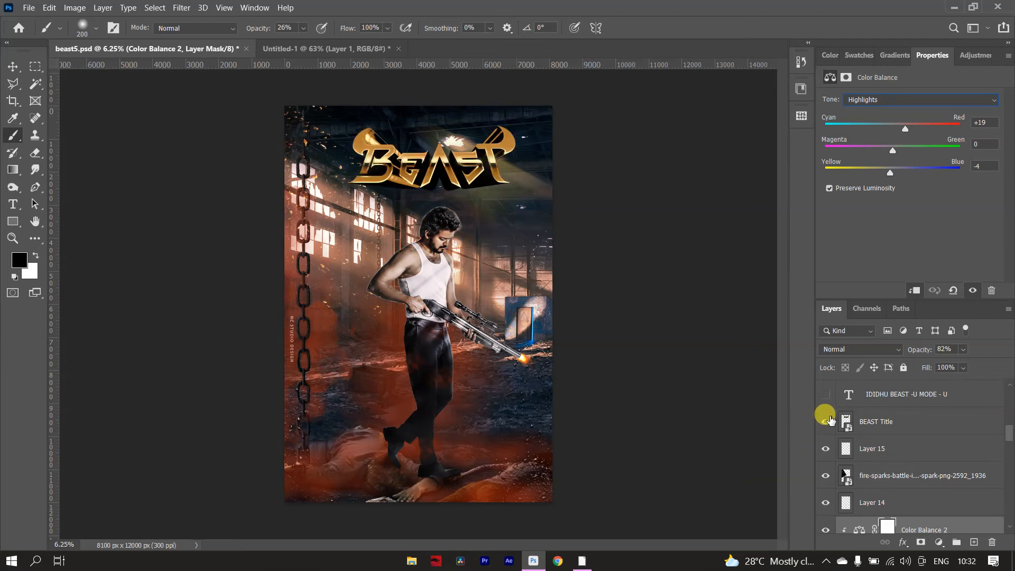
{"action": "left_click", "coordinate": [825, 394]}
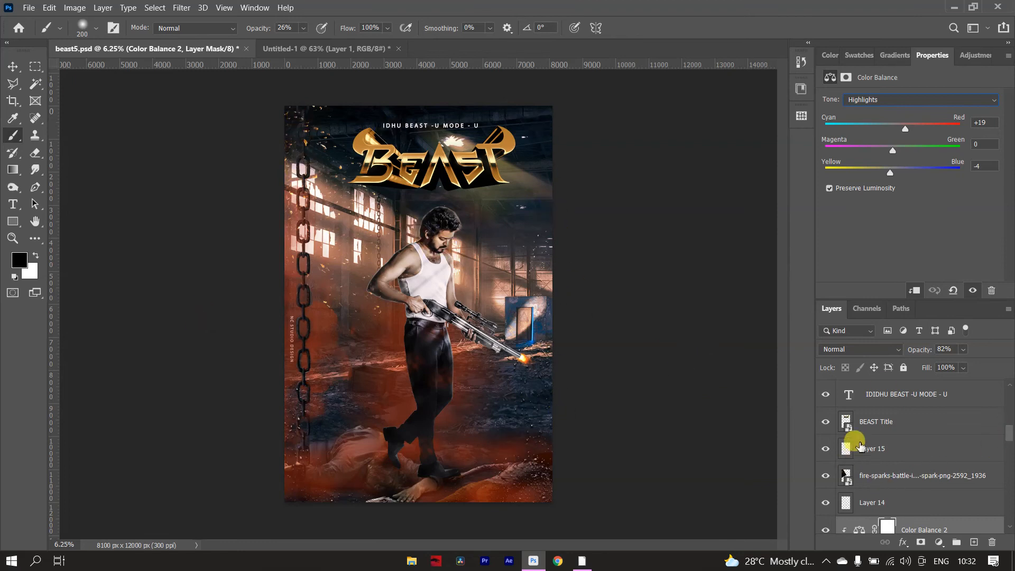
Hide the tagline text layer and show Photo Filter 1, selecting it to view its Deep Red settings.
{"action": "scroll", "coordinate": [859, 446], "scroll_direction": "up", "scroll_amount": 1}
{"action": "scroll", "coordinate": [860, 446], "scroll_direction": "up", "scroll_amount": 2}
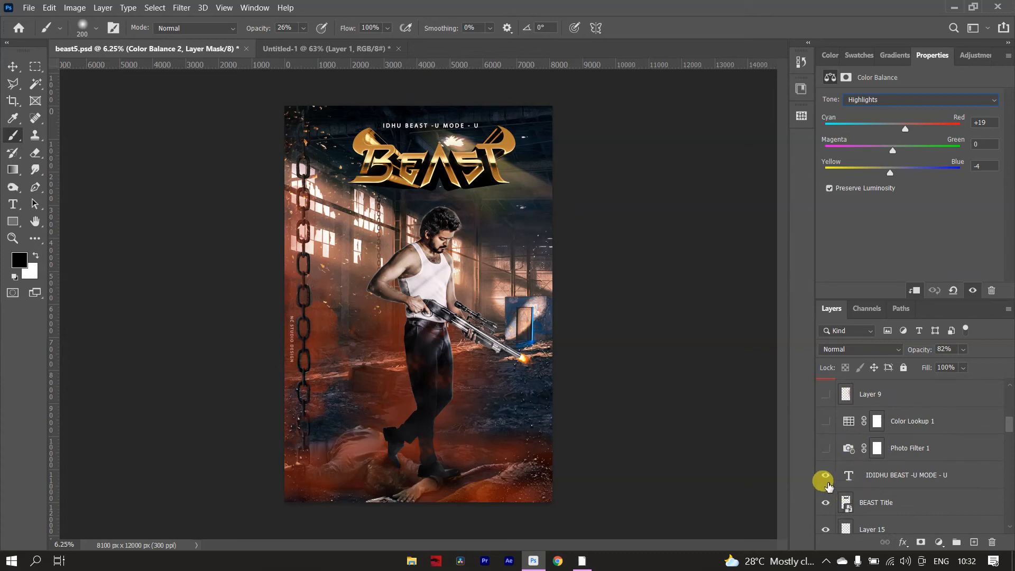
{"action": "left_click", "coordinate": [825, 475]}
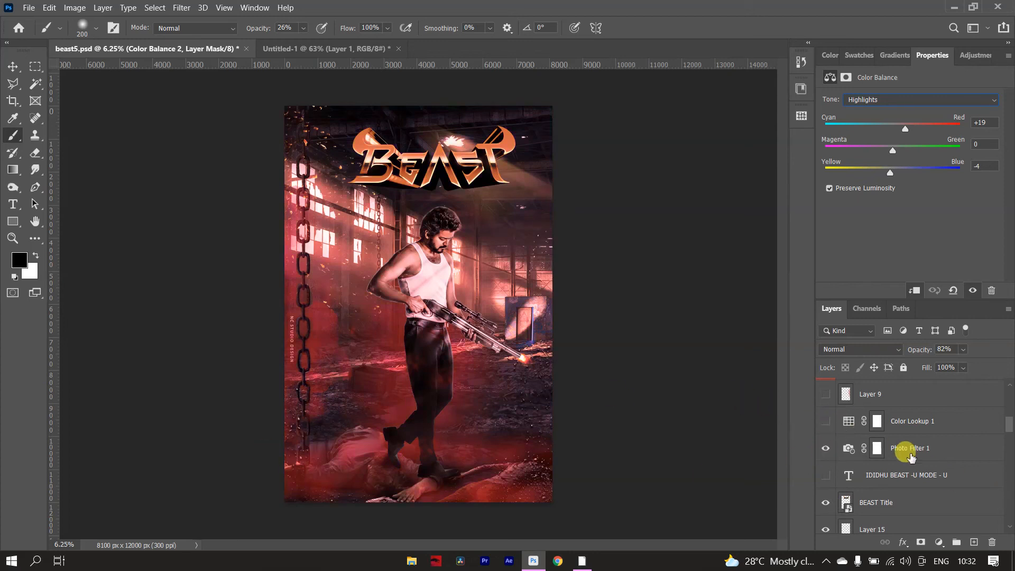
{"action": "left_click", "coordinate": [914, 442]}
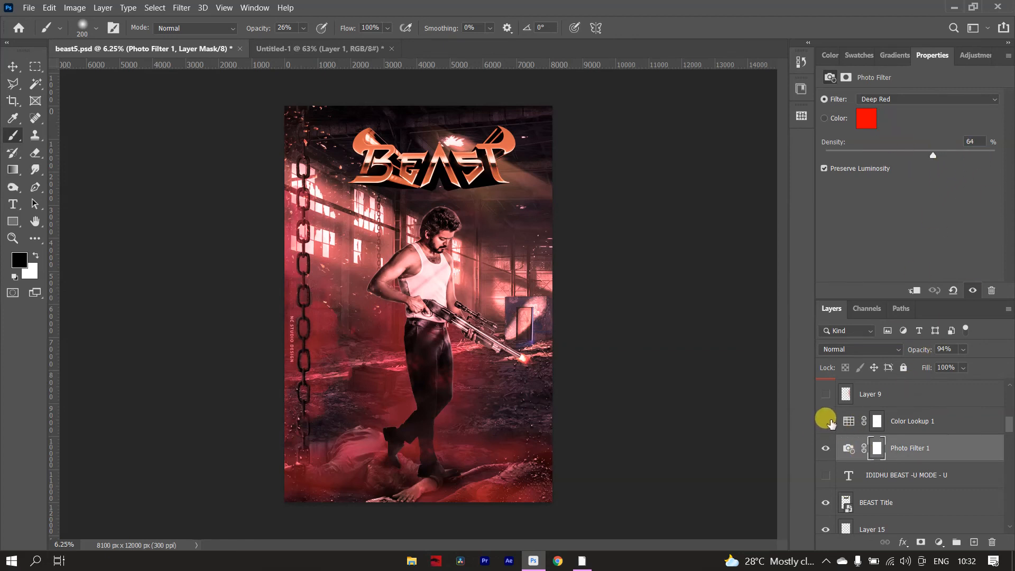
Show Color Lookup 1, view its EdgyAmber.3DL settings, and show Layer 9 above it.
{"action": "left_click", "coordinate": [825, 421]}
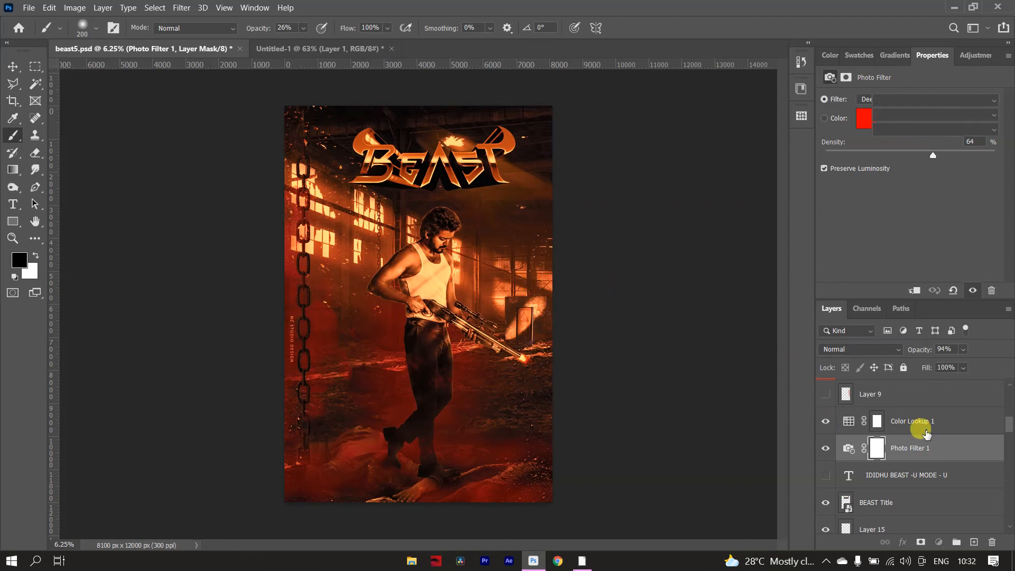
{"action": "left_click", "coordinate": [922, 421]}
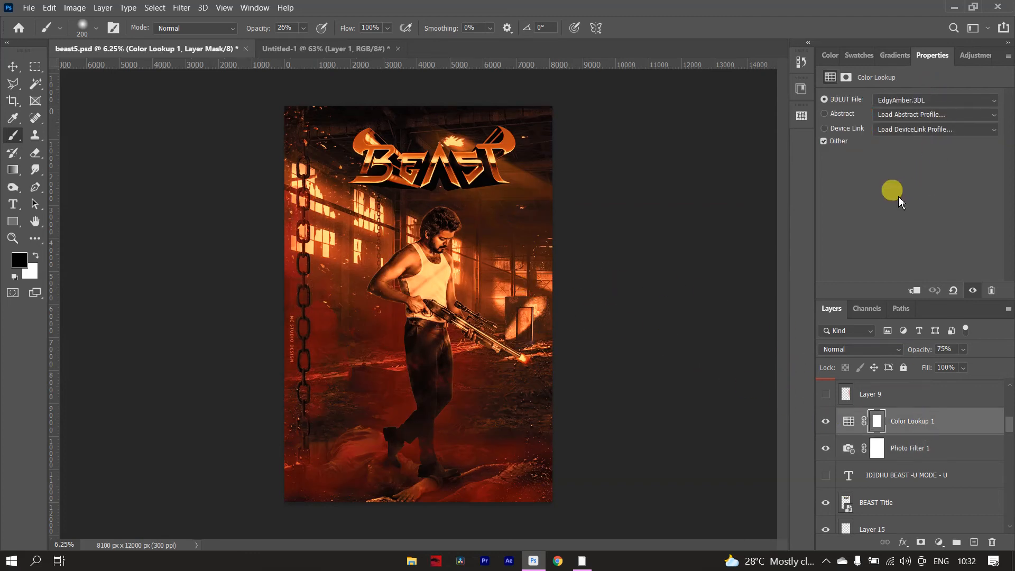
{"action": "scroll", "coordinate": [902, 474], "scroll_direction": "up", "scroll_amount": 2}
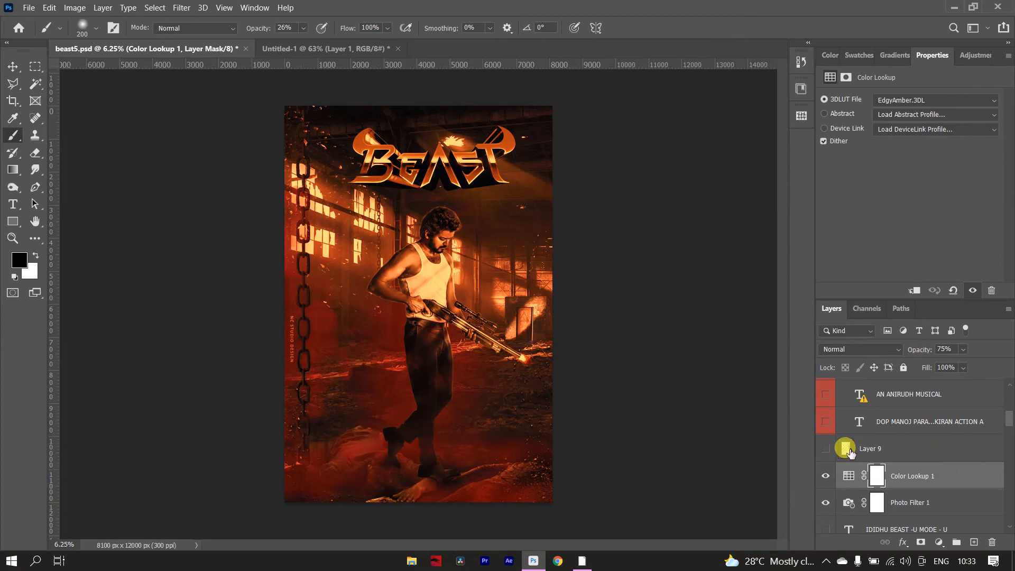
{"action": "left_click", "coordinate": [824, 448]}
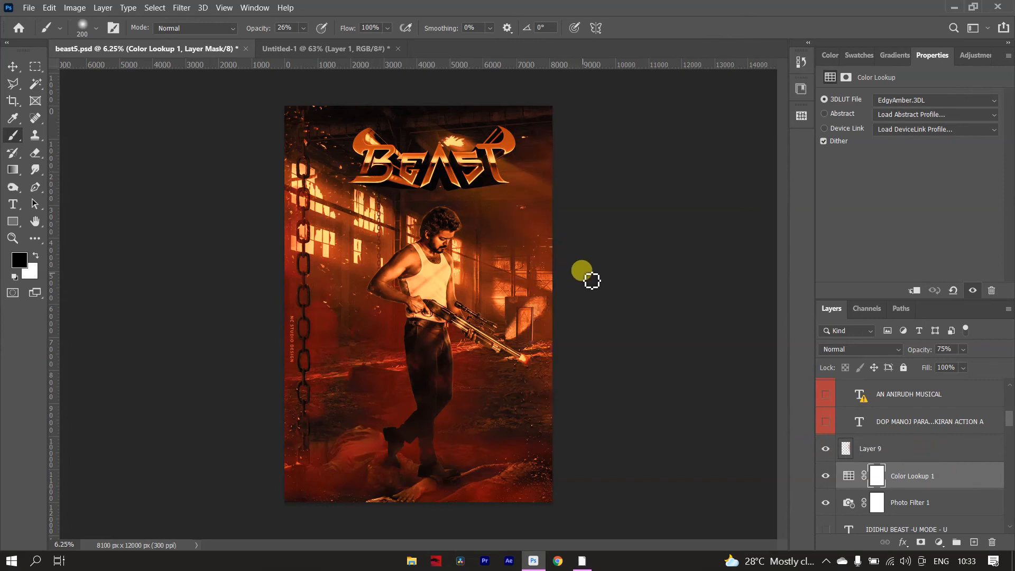
Show the production crew, music, director and lead-actor credit text layers.
{"action": "scroll", "coordinate": [968, 463], "scroll_direction": "up", "scroll_amount": 2}
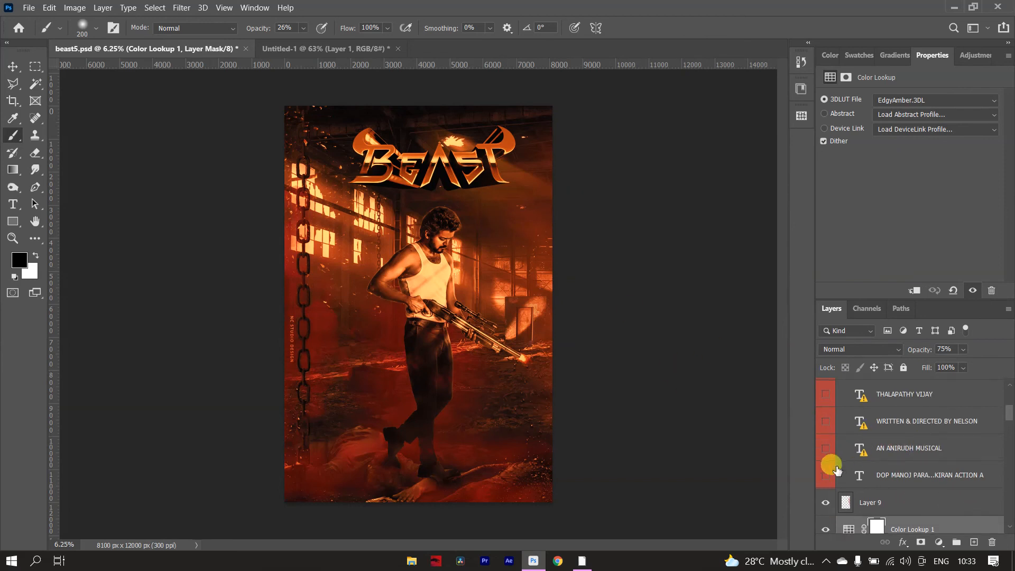
{"action": "left_click", "coordinate": [825, 474]}
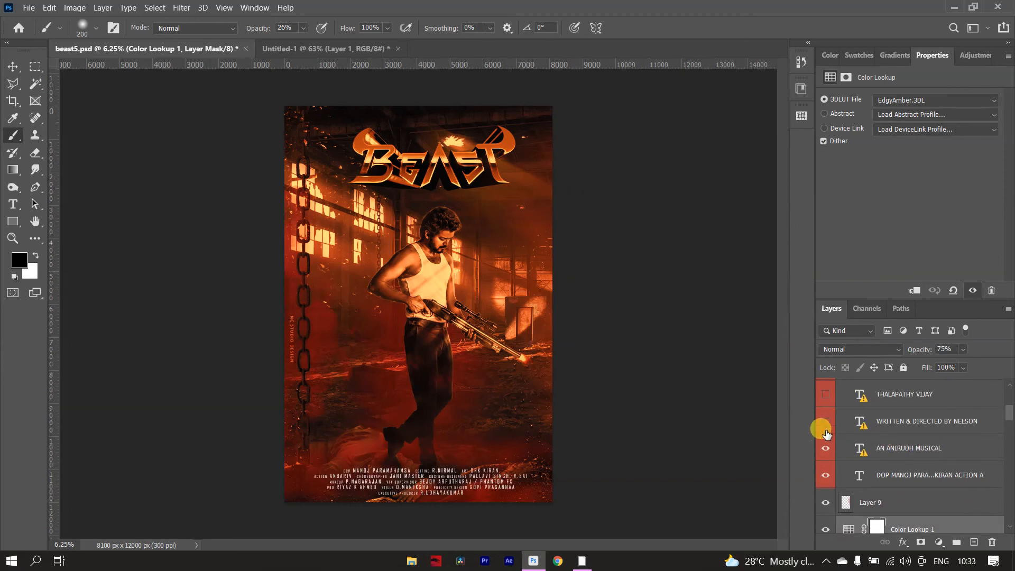
{"action": "left_click", "coordinate": [824, 395]}
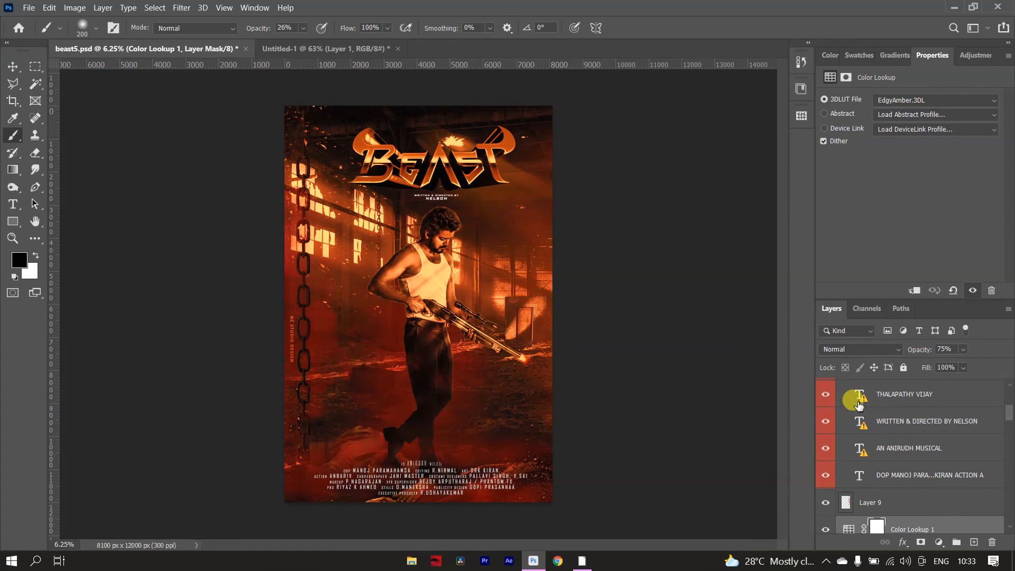
Show the presenter credit, the SUN PICTURES text and the Sun Pictures Logo layer in Group 2.
{"action": "scroll", "coordinate": [856, 409], "scroll_direction": "up", "scroll_amount": 1}
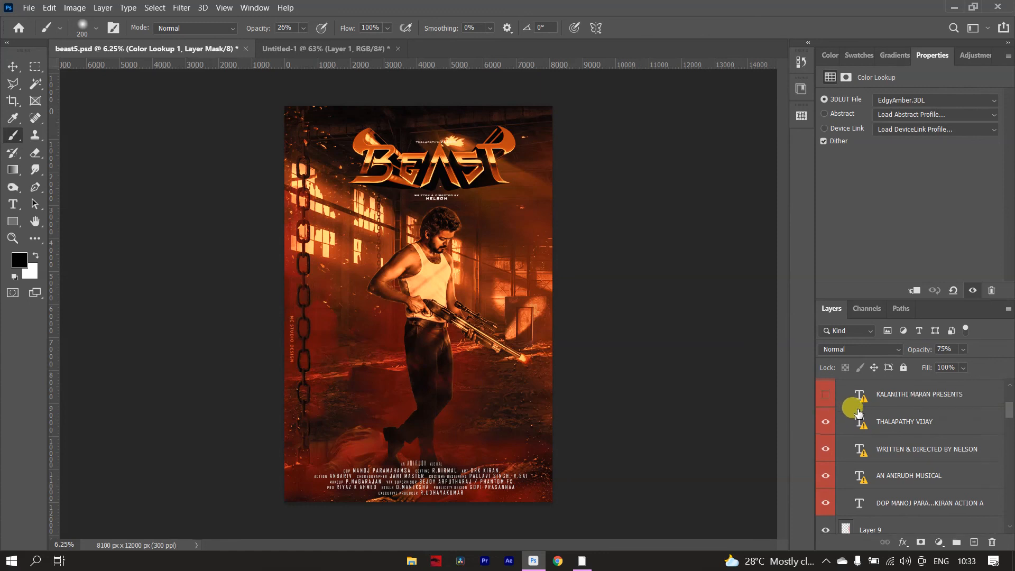
{"action": "left_click", "coordinate": [824, 397]}
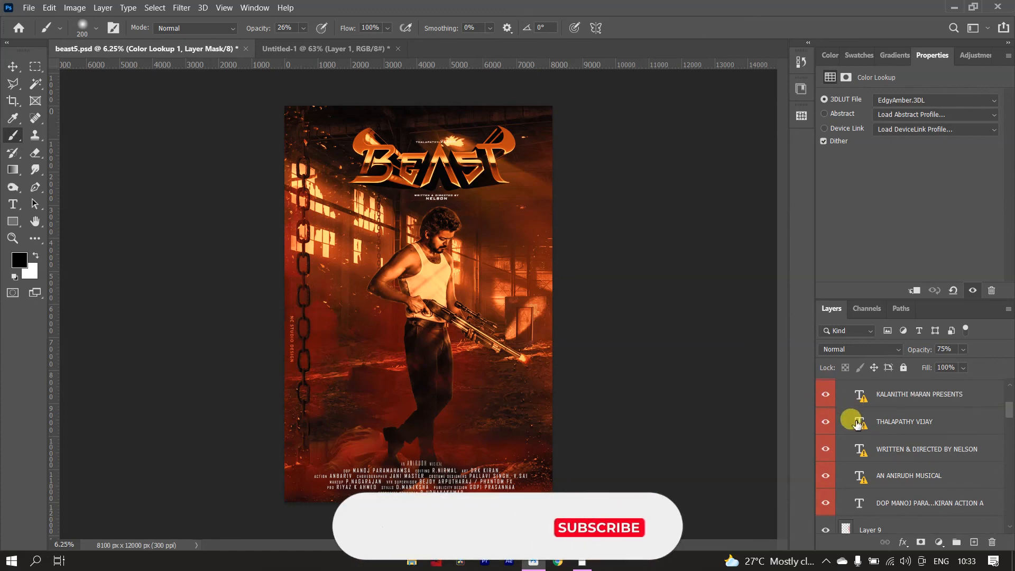
{"action": "scroll", "coordinate": [847, 421], "scroll_direction": "up", "scroll_amount": 1}
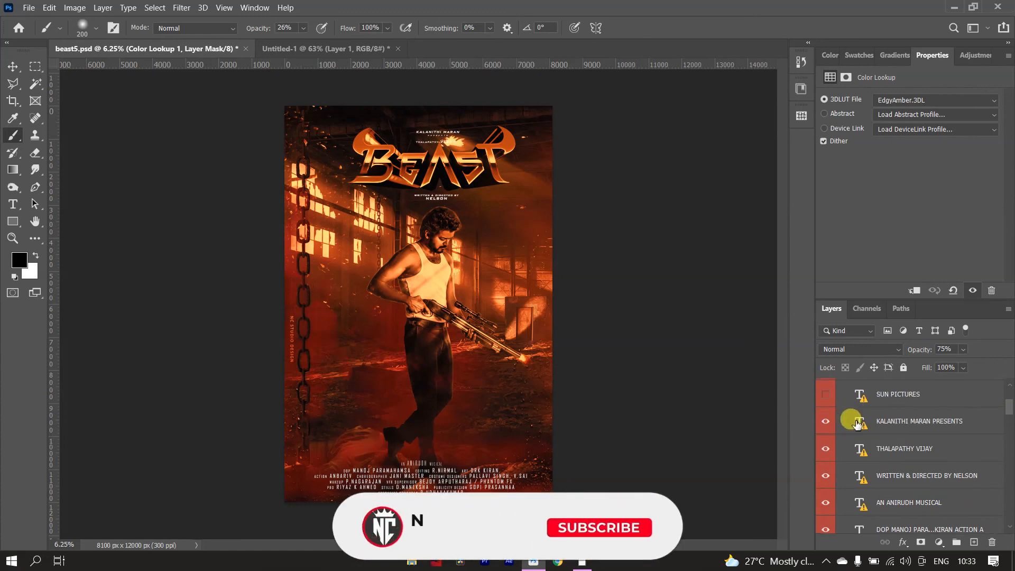
{"action": "left_click", "coordinate": [825, 396]}
{"action": "scroll", "coordinate": [845, 424], "scroll_direction": "up", "scroll_amount": 1}
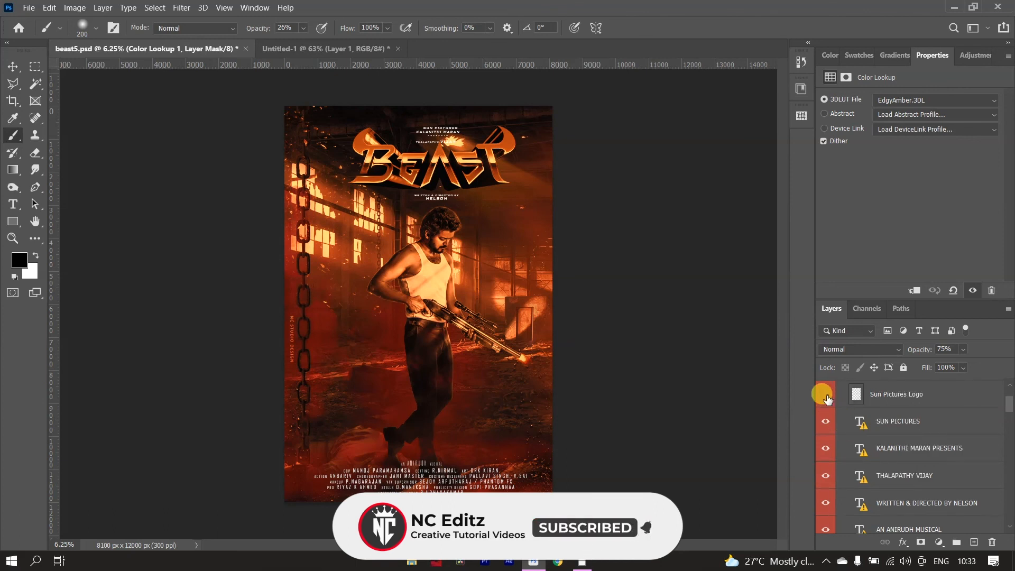
{"action": "scroll", "coordinate": [824, 399], "scroll_direction": "up", "scroll_amount": 1}
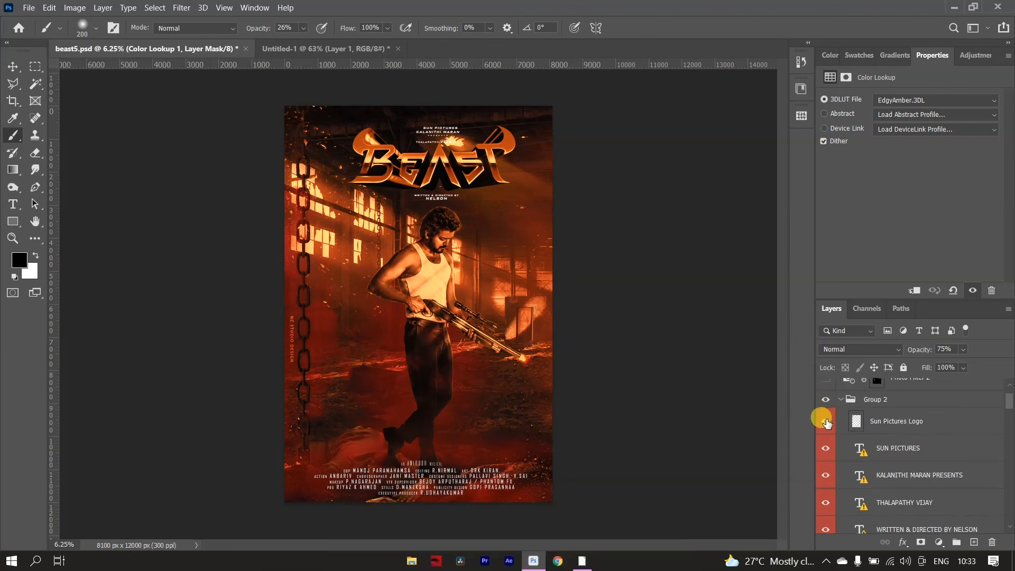
Show the Sun Pictures Logo layer and Photo Filter 2, selecting the latter to view its Yellow filter settings.
{"action": "left_click", "coordinate": [826, 421]}
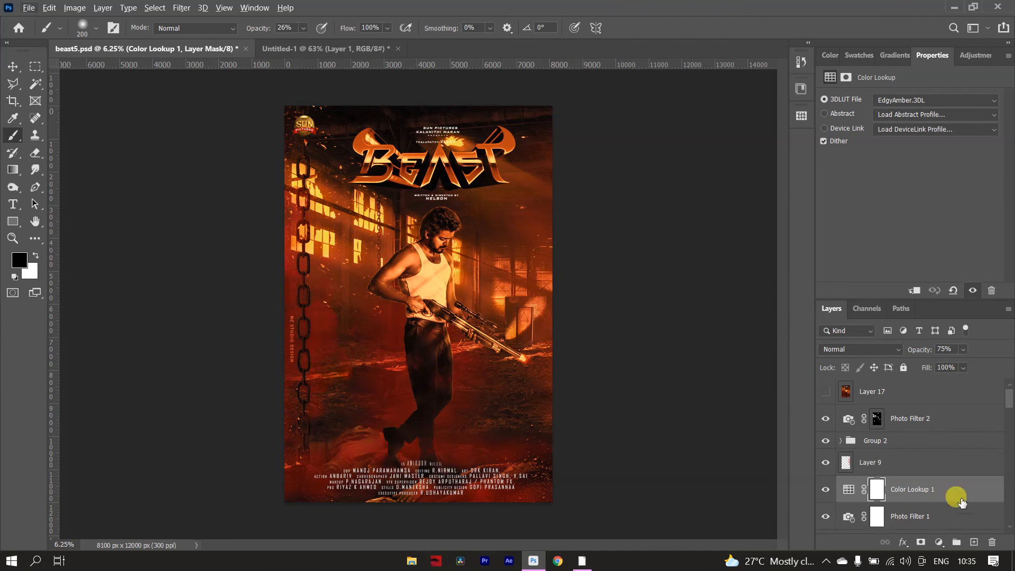
{"action": "left_click", "coordinate": [924, 426]}
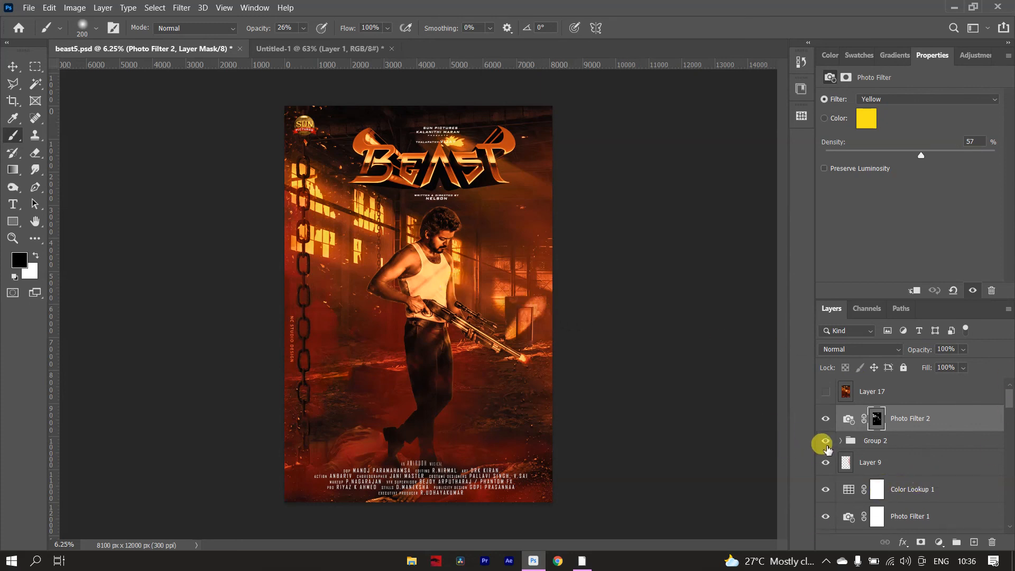
Hide the Group 2 credits and the BEAST Title layer, and show the IDIDHU BEAST -U MODE - U tagline text layer.
{"action": "left_click", "coordinate": [826, 442]}
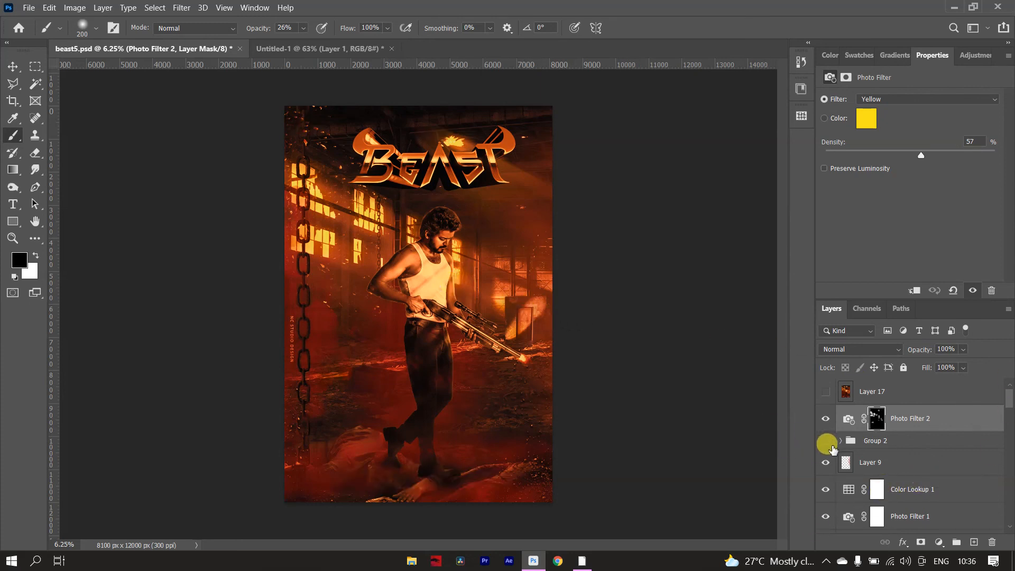
{"action": "scroll", "coordinate": [896, 486], "scroll_direction": "down", "scroll_amount": 4}
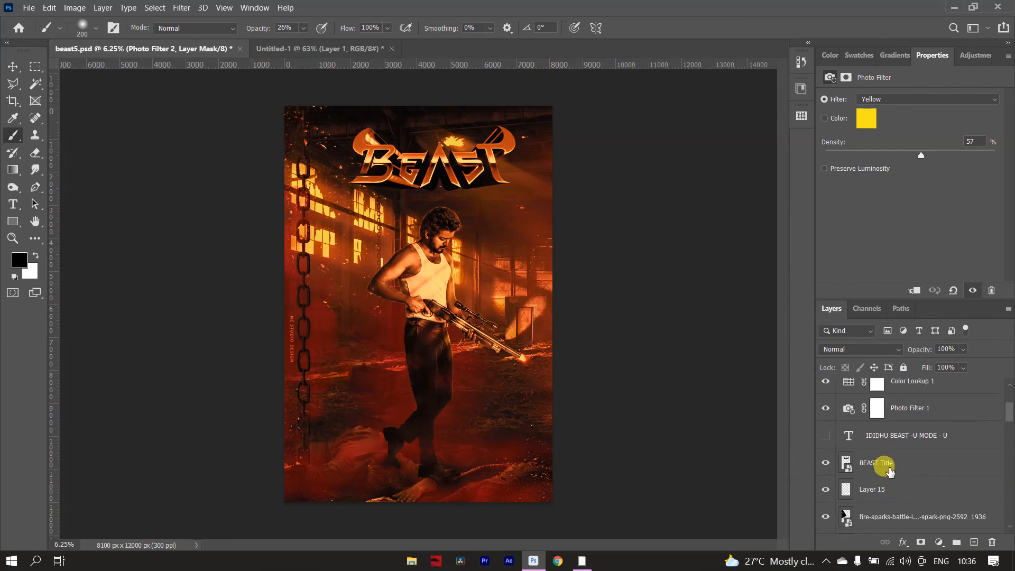
{"action": "left_click", "coordinate": [826, 462]}
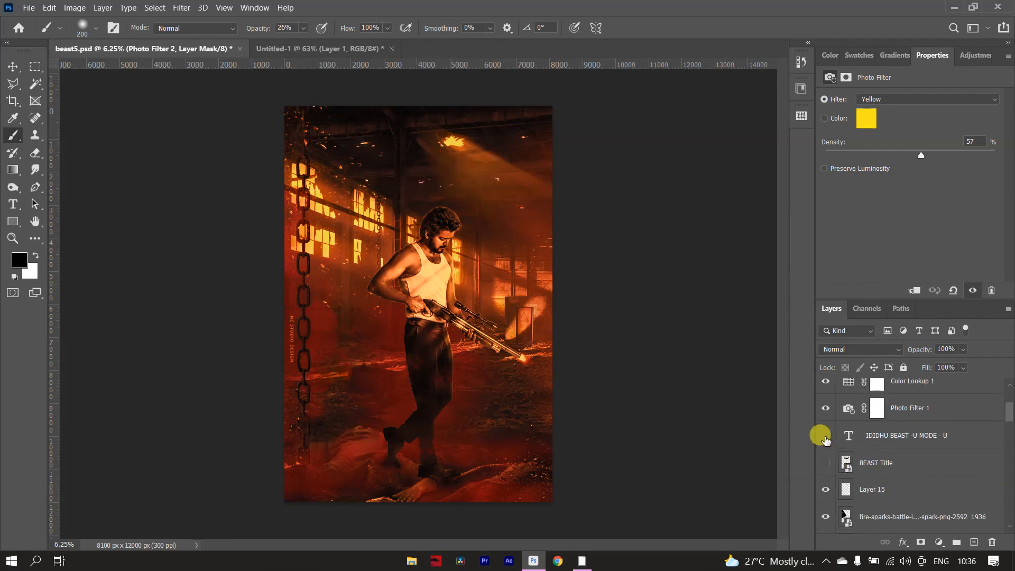
{"action": "left_click", "coordinate": [825, 442]}
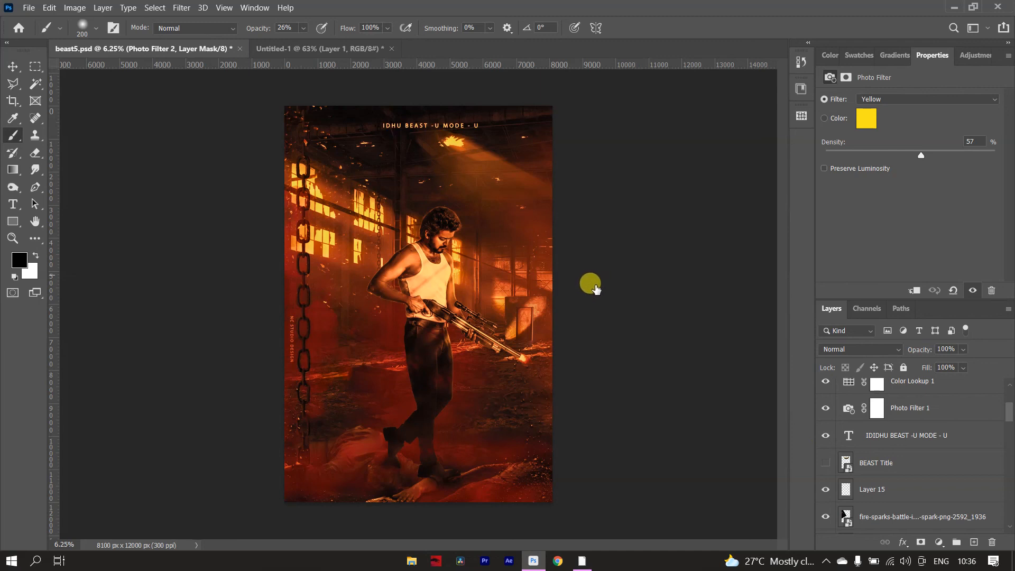